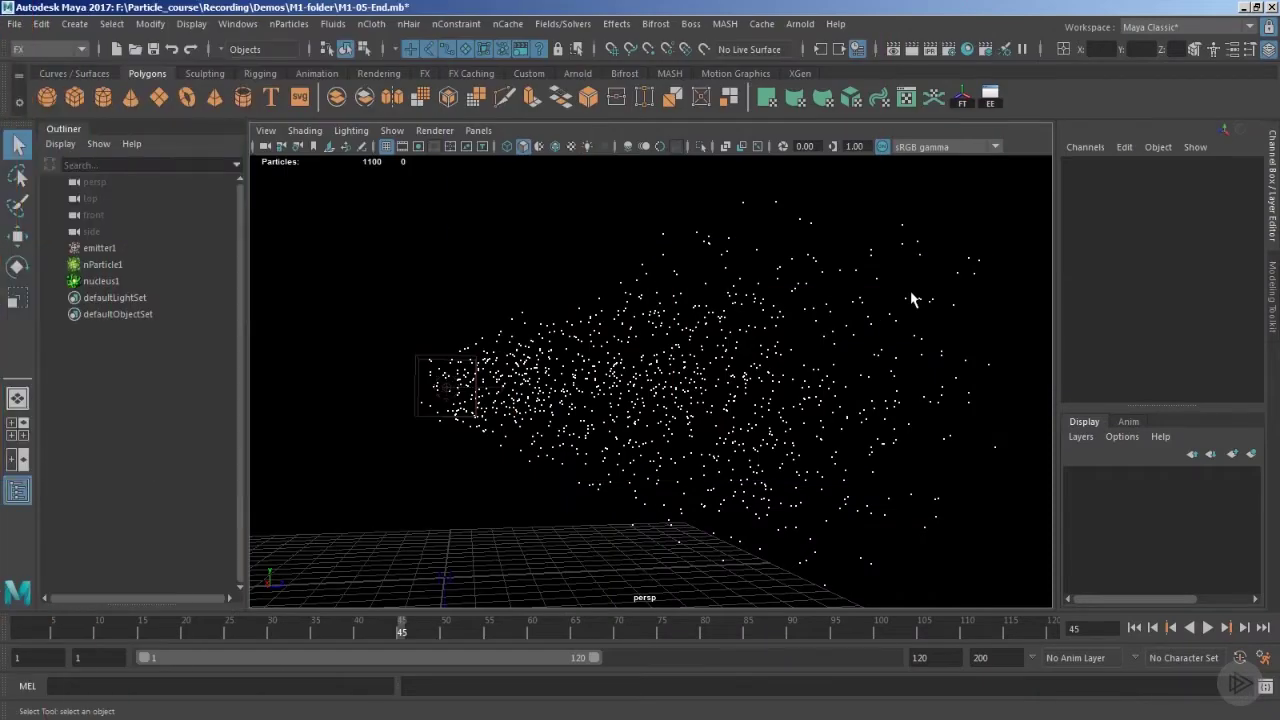
- Open the attributes of emitter1 and set its volume shape to Cylinder
left_click(419, 393)
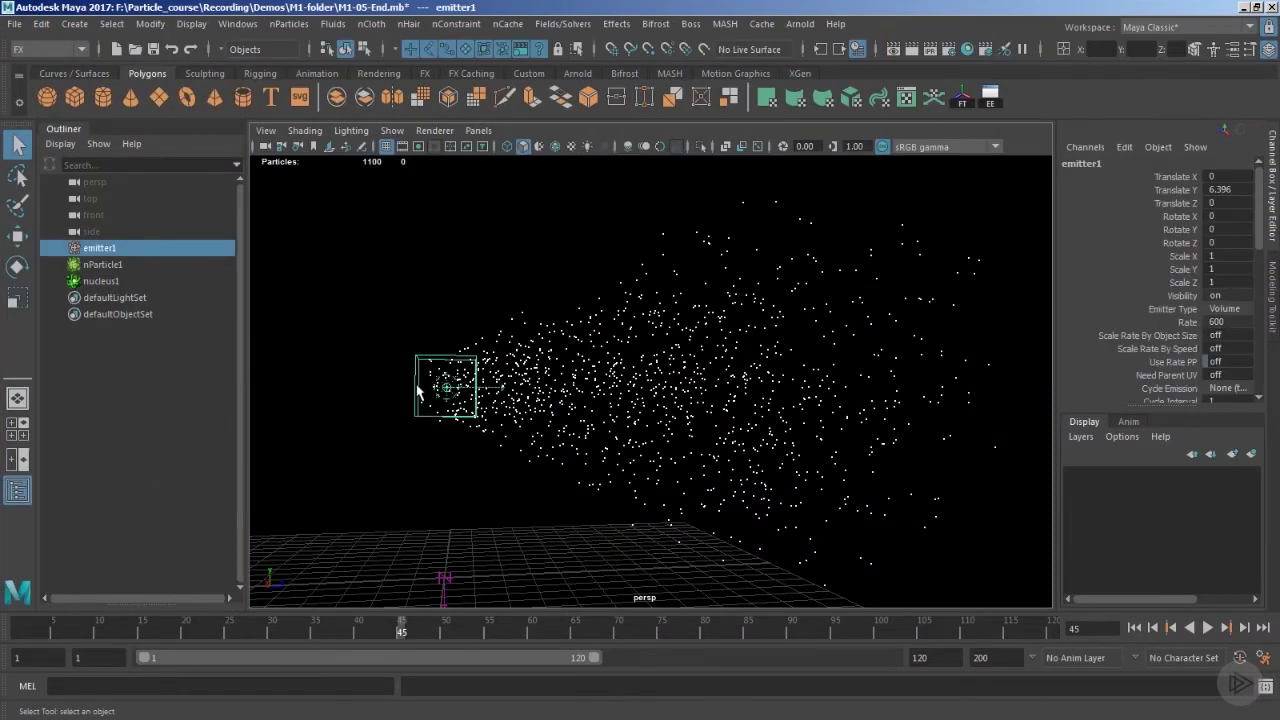
key("ctrl+a")
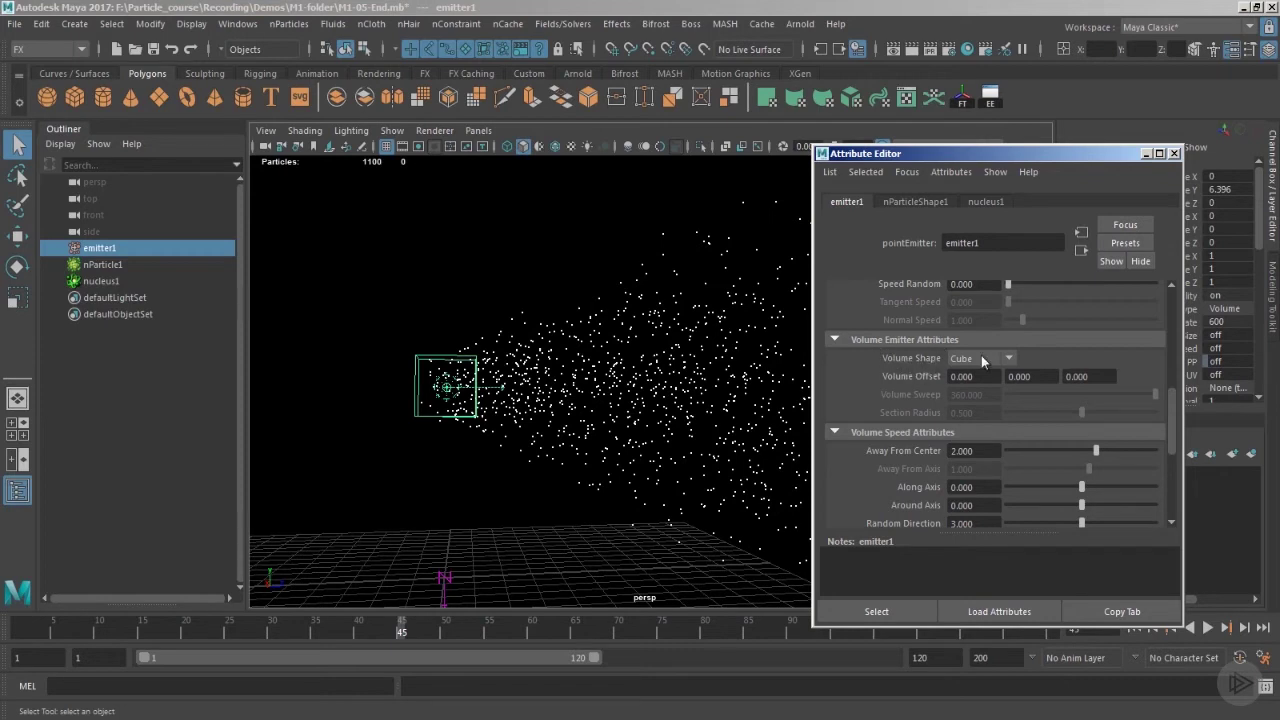
left_click(986, 359)
left_click(985, 410)
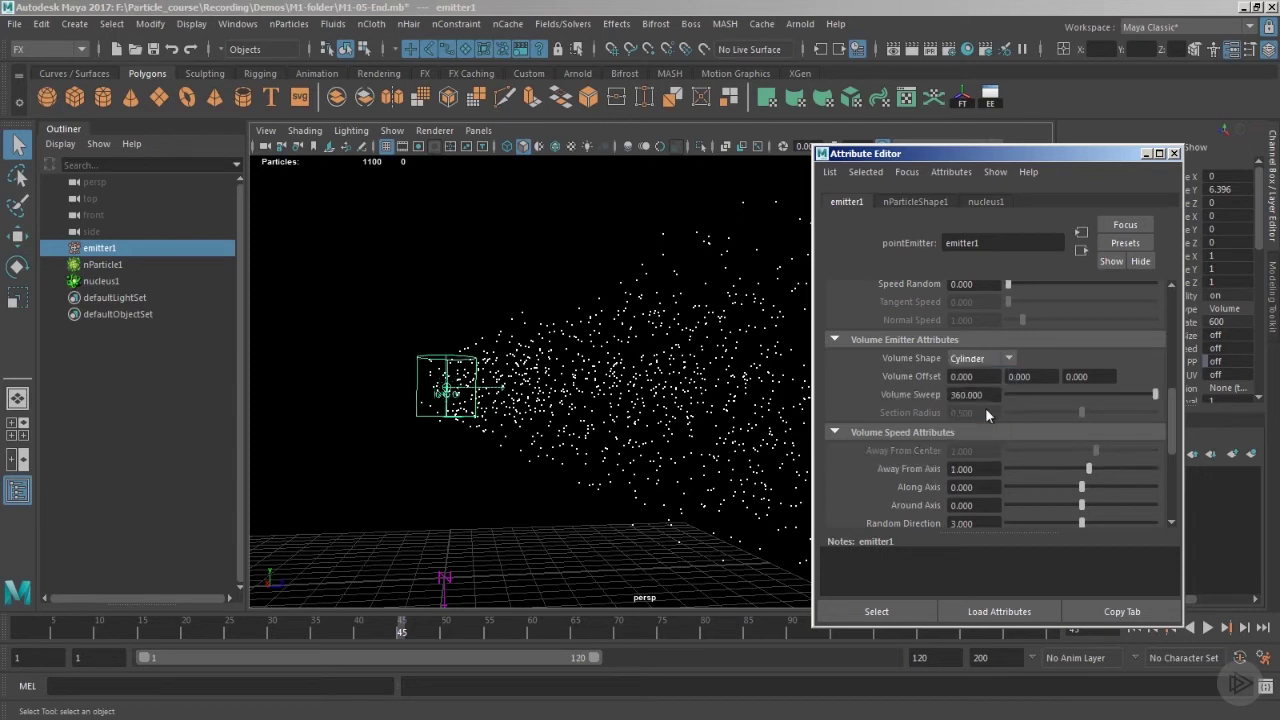
scroll(985, 408, "down", 2)
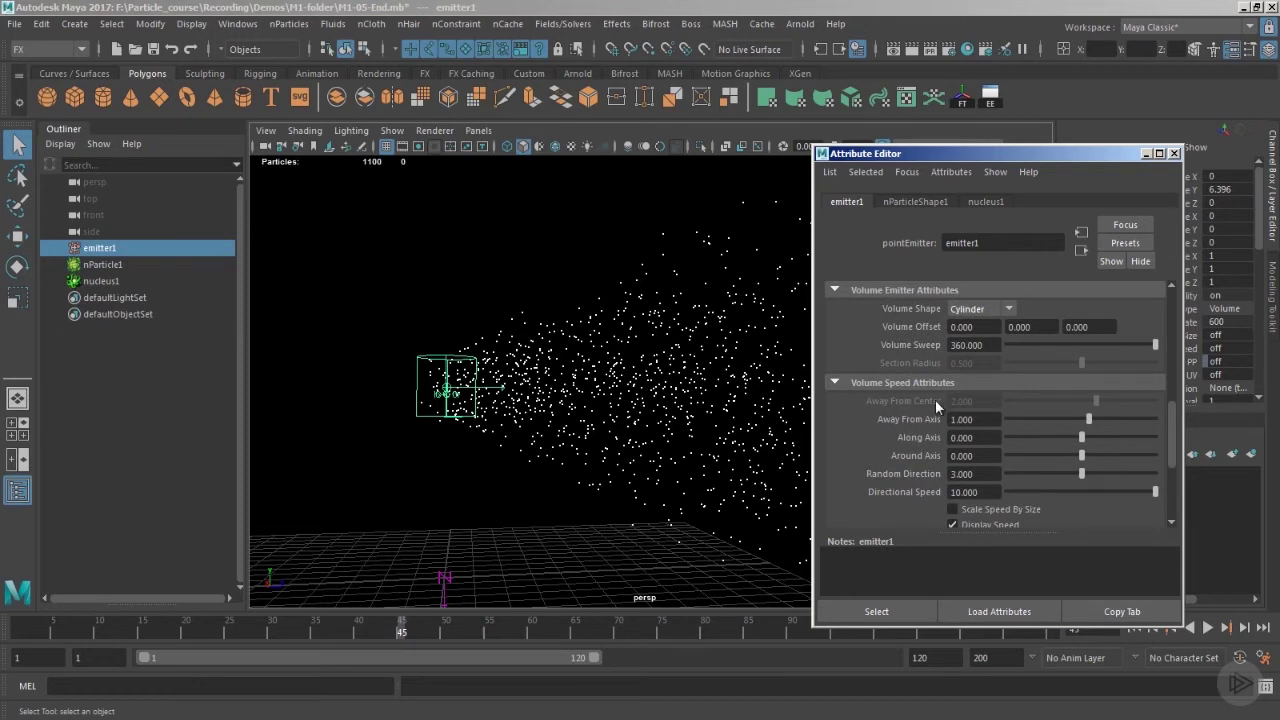
- Try the Sphere and Cone volume shapes to compare their available speed attributes, and return the emitter to Cylinder
left_click(978, 308)
left_click(966, 343)
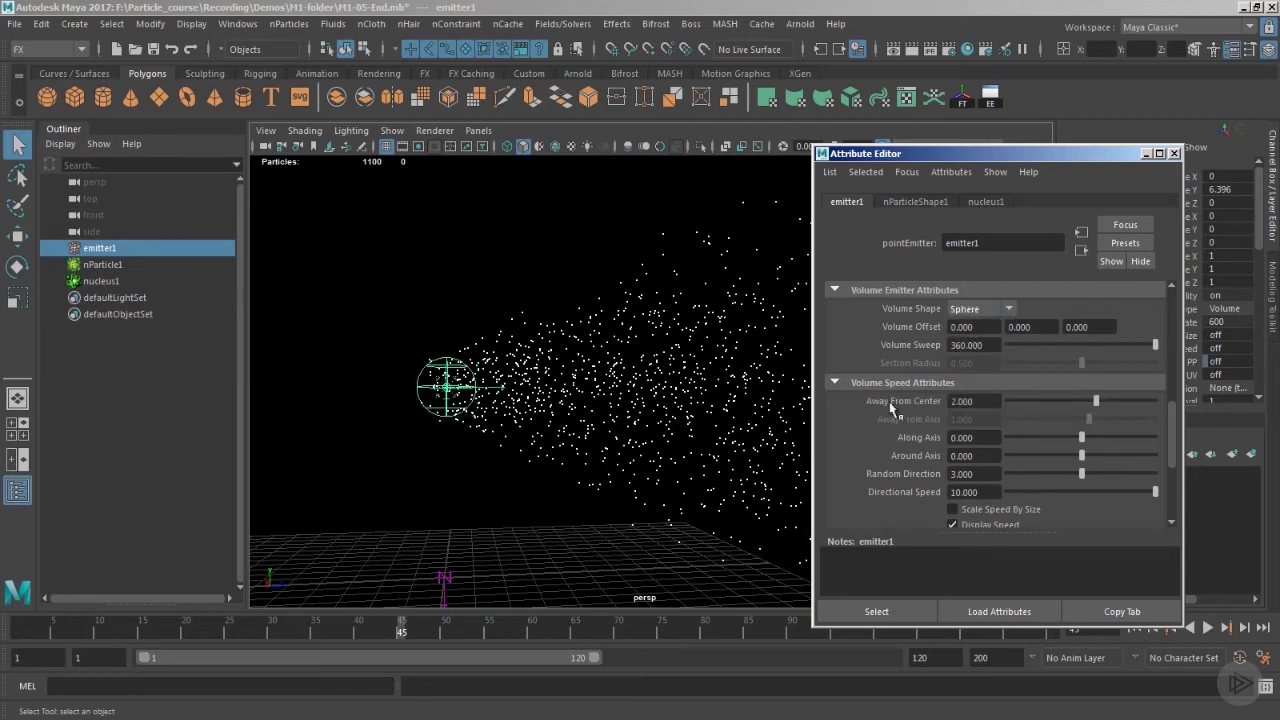
left_click(978, 310)
left_click(966, 359)
left_click(978, 310)
left_click(976, 374)
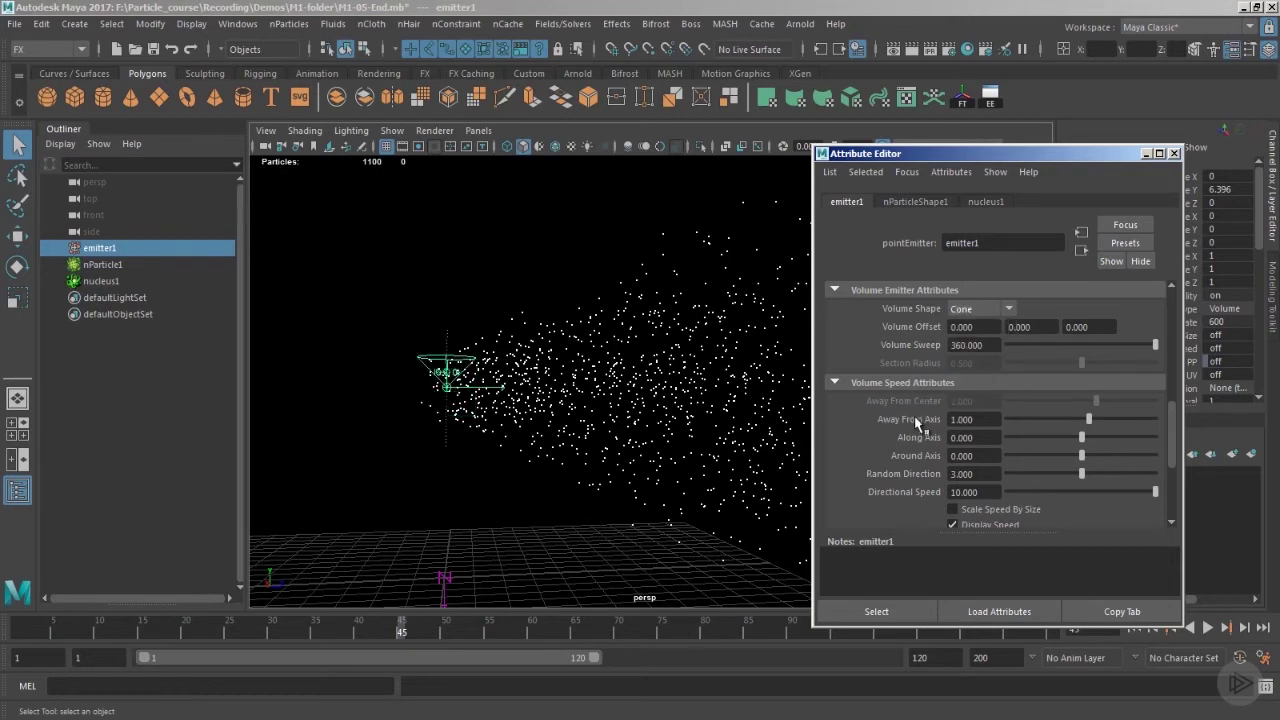
left_click(985, 308)
left_click(978, 361)
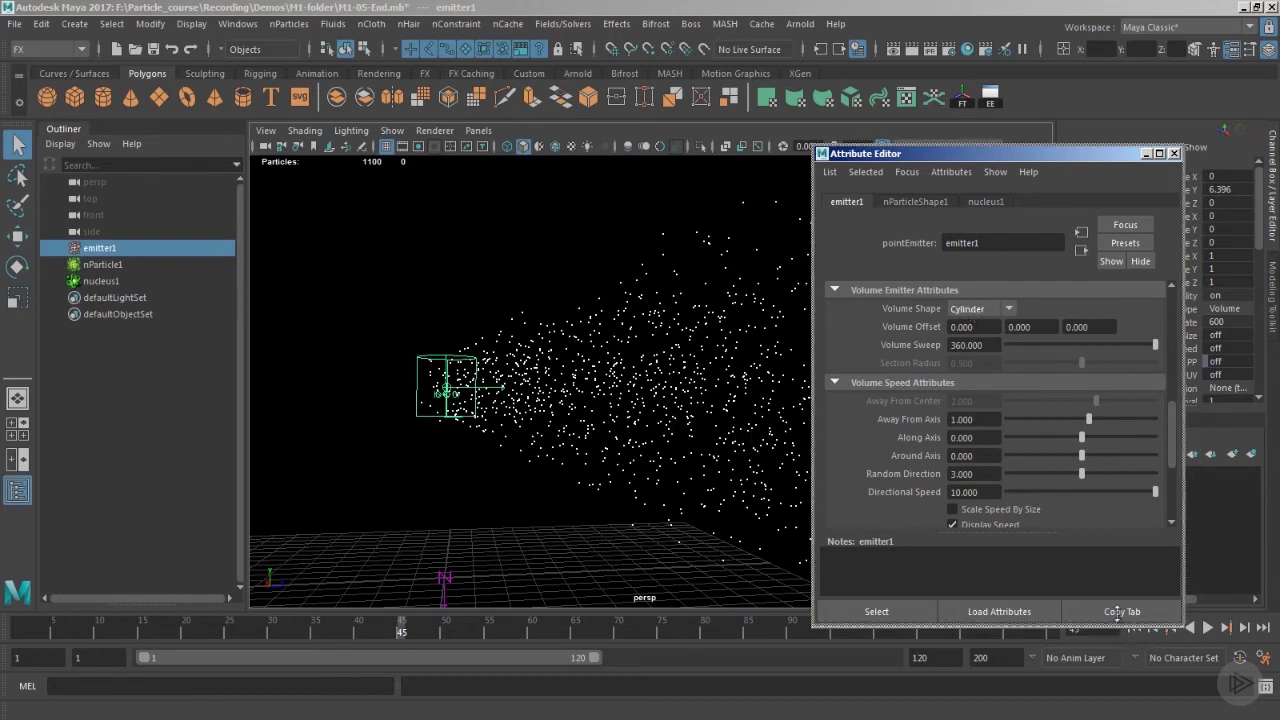
- Play the simulation with the cylinder-shaped emitter, and rewind it to the start frame
left_click_drag(1115, 628, 1116, 607)
left_click(1208, 627)
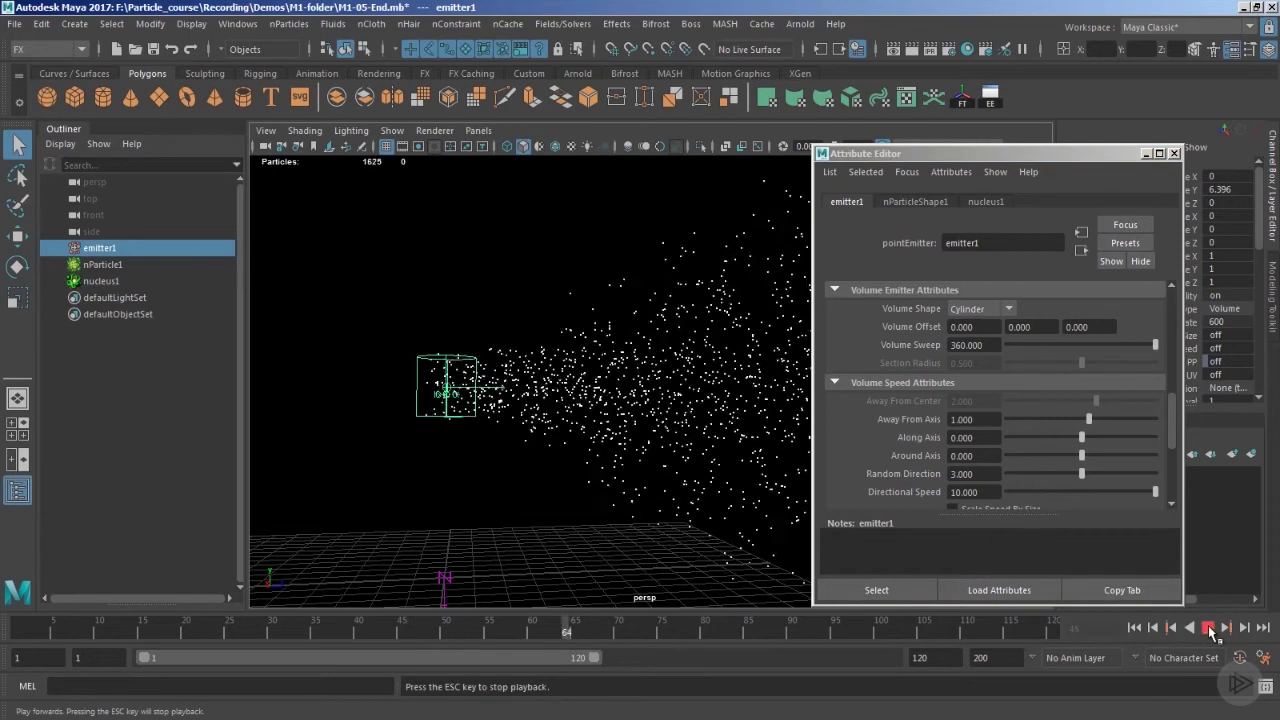
key("Escape")
middle_click_drag(757, 466, 717, 461, "alt")
left_click(1134, 627)
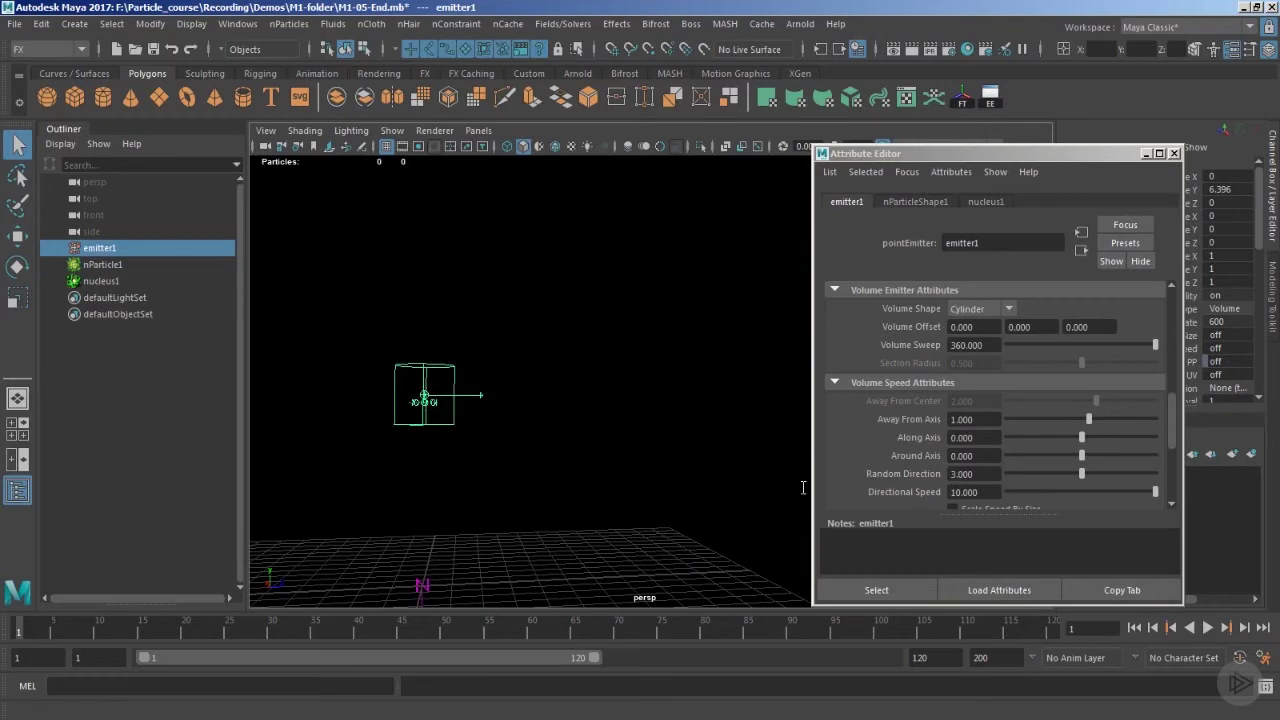
middle_click_drag(514, 472, 551, 469, "alt")
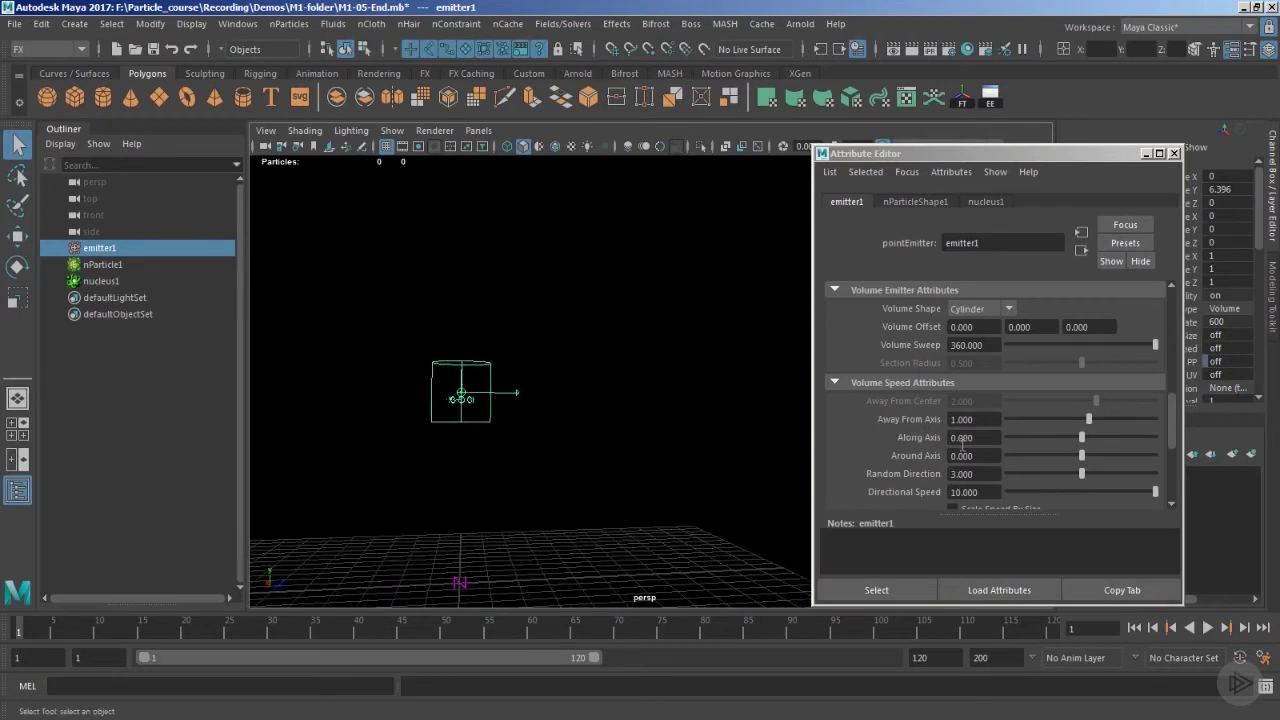
- Set the emitter's Random Direction and Directional Speed to 0
left_click(985, 474)
key("Tab")
type("0")
key("Return")
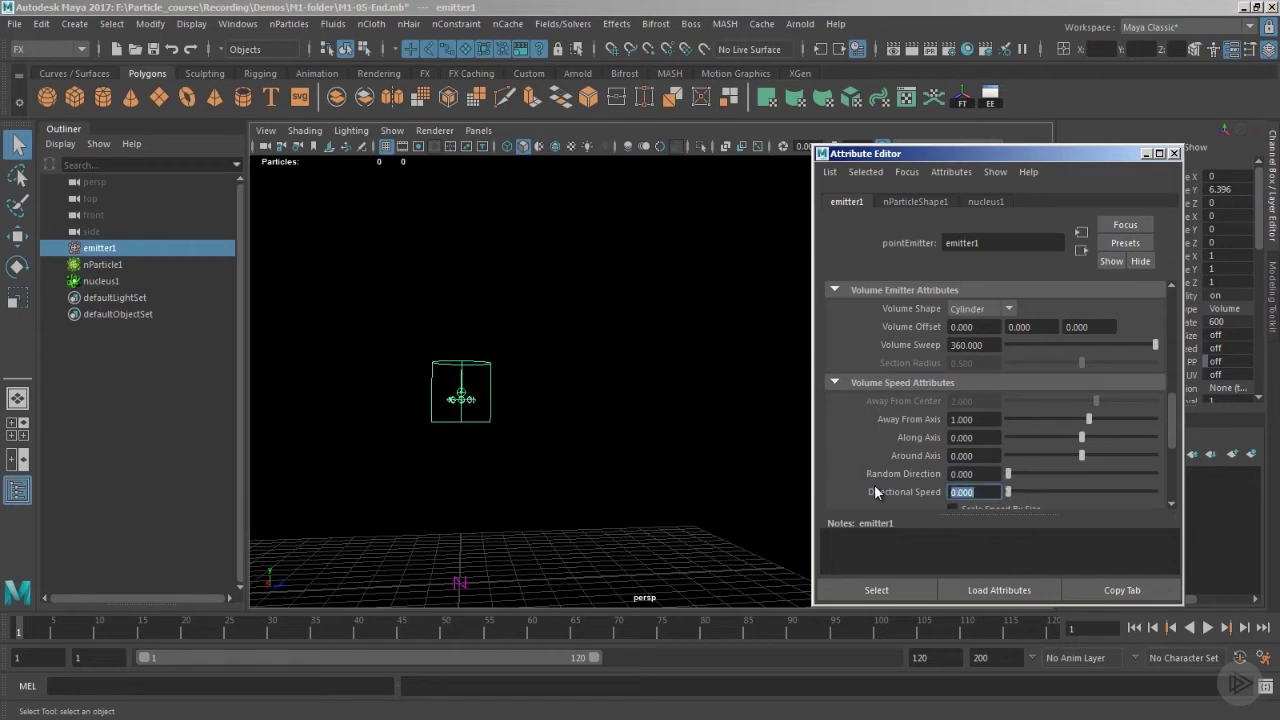
- Play the simulation and examine from above and the side how particles spread away from the cylinder's axis
left_click(1207, 627)
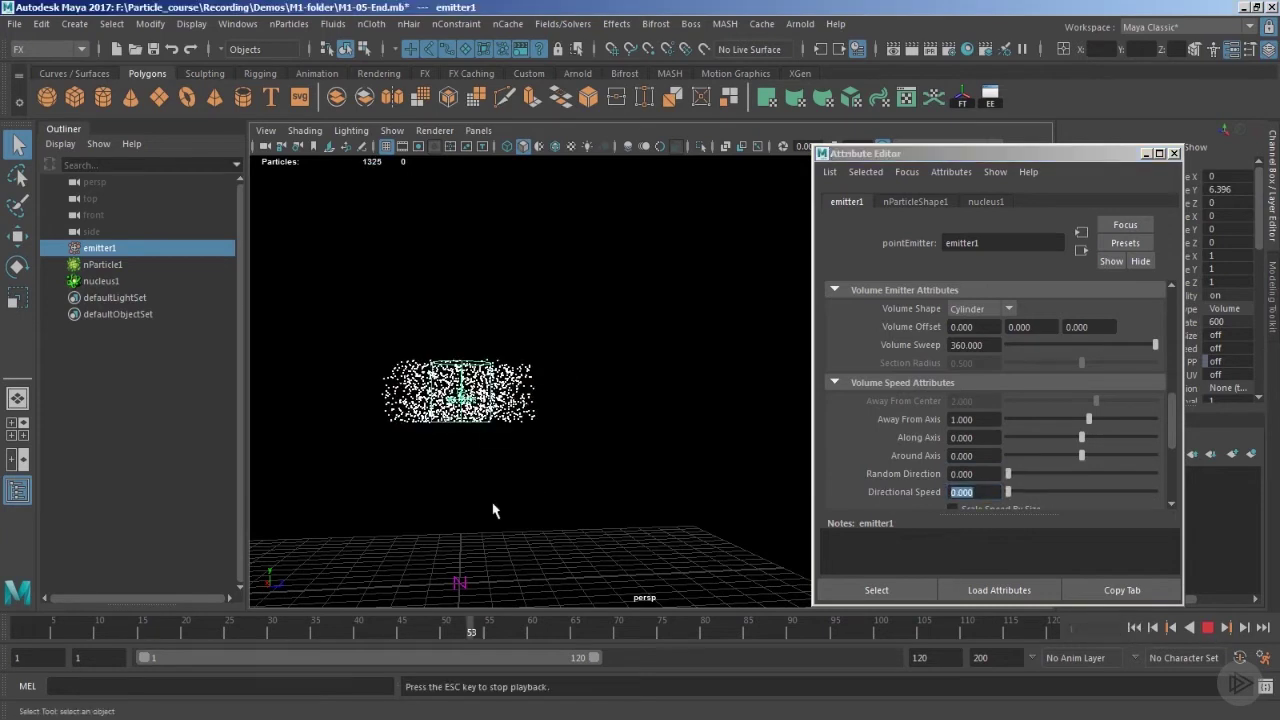
key("Escape")
middle_click_drag(425, 493, 543, 445, "alt")
left_click_drag(543, 445, 537, 491, "alt")
scroll(523, 491, "up", 5)
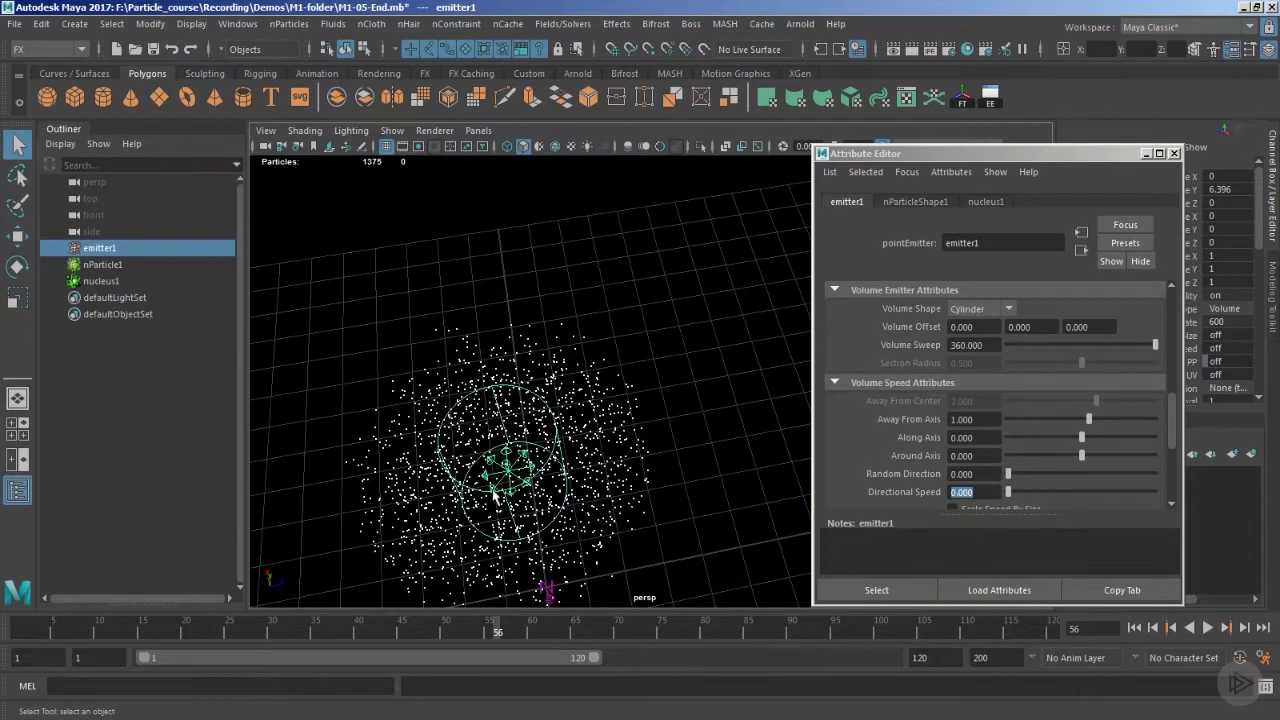
middle_click_drag(508, 491, 585, 445, "alt")
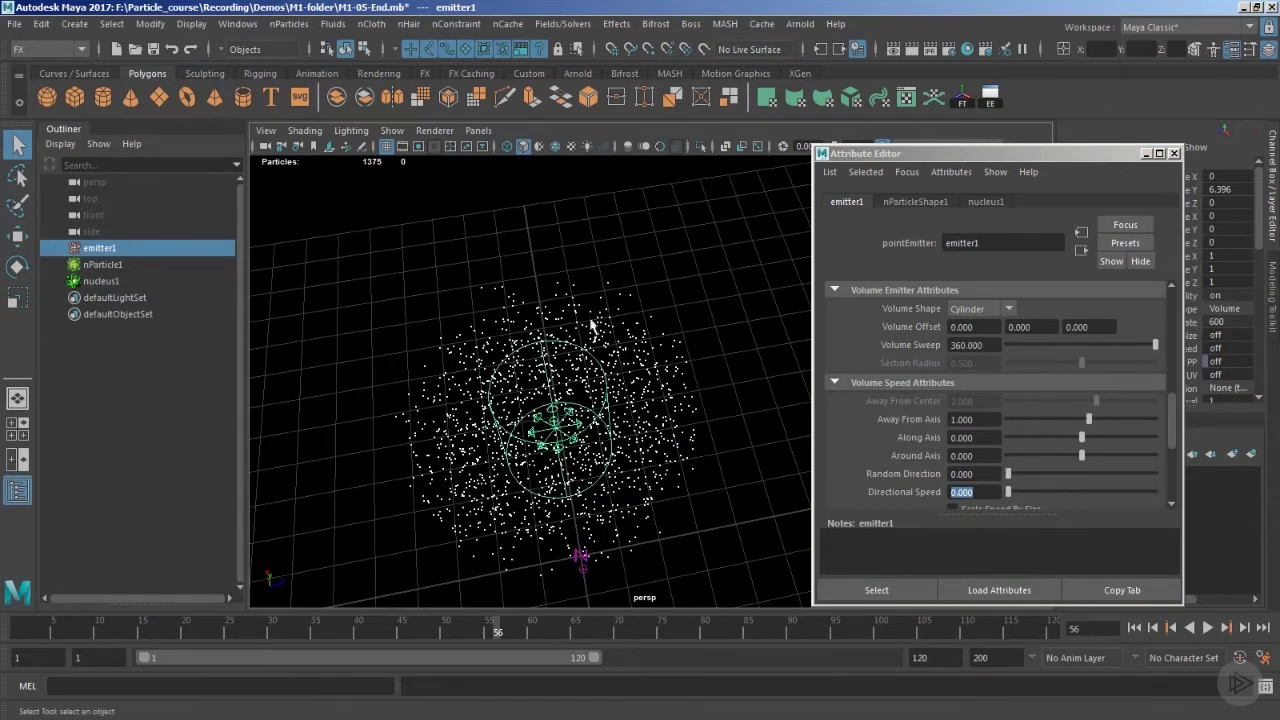
left_click_drag(574, 416, 636, 384, "alt")
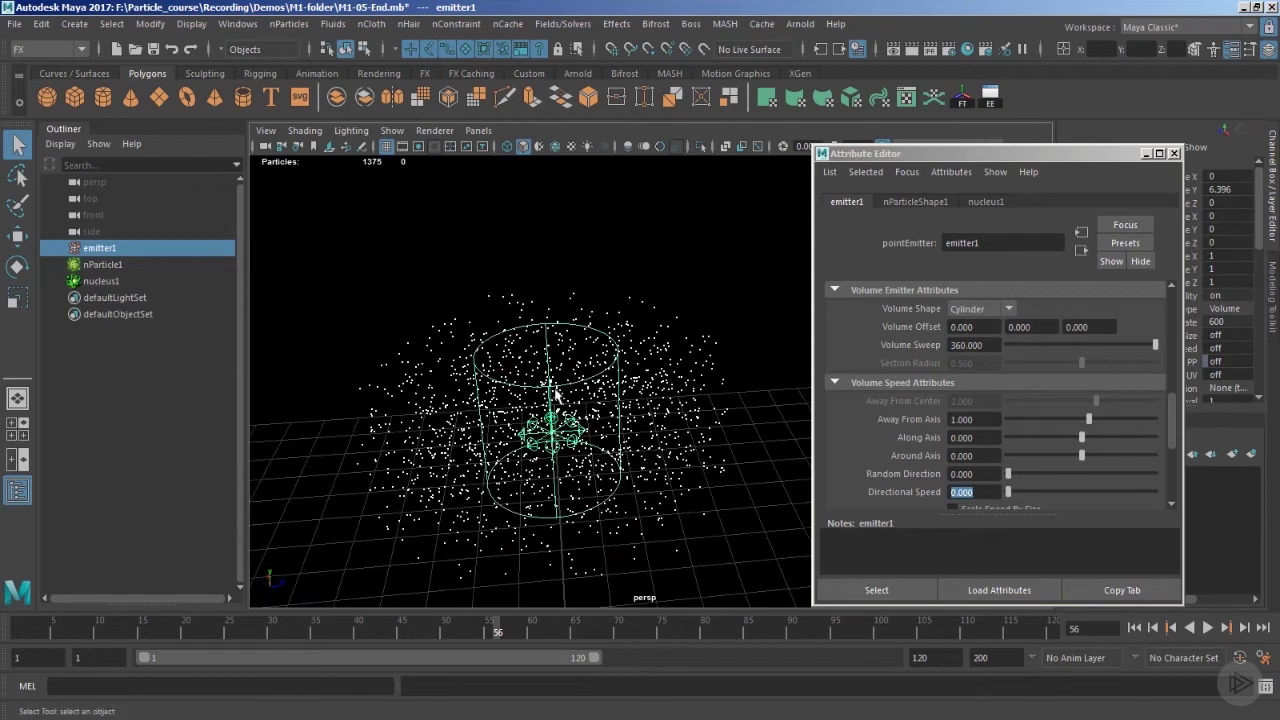
left_click_drag(560, 452, 615, 454, "alt")
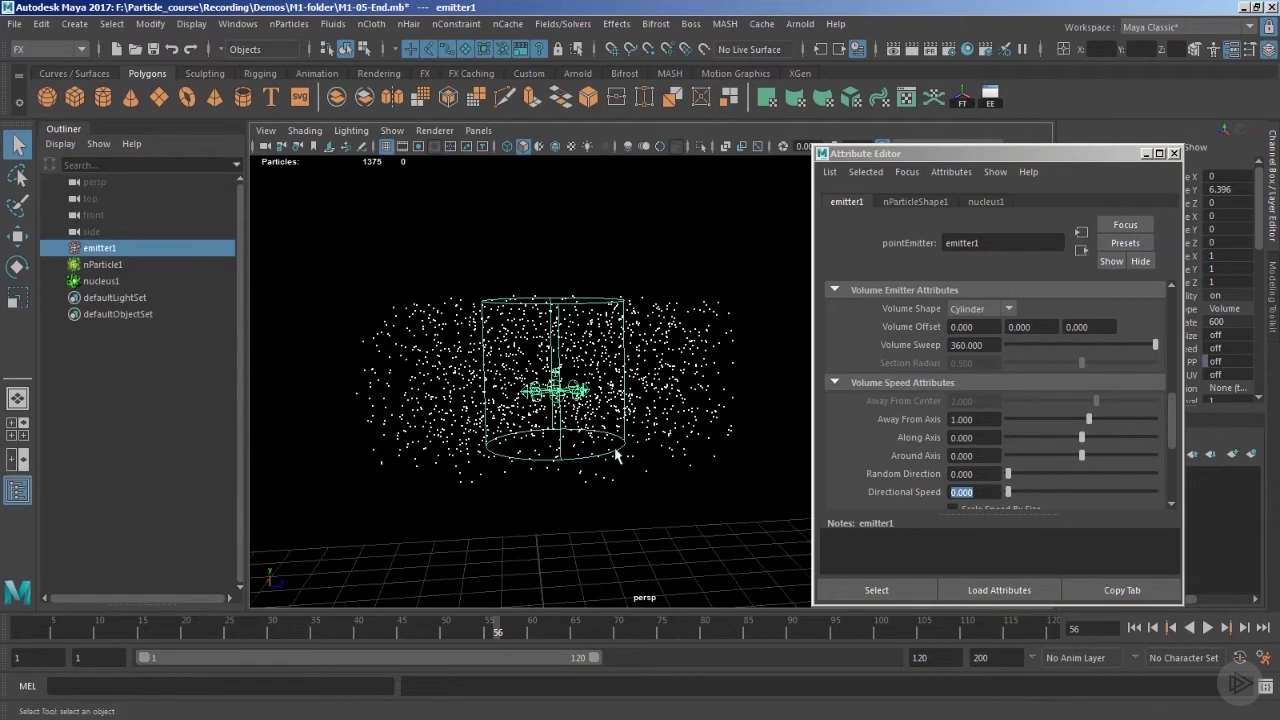
- Rewind the simulation and stretch the cylinder emitter vertically to a Y scale of about 9.354
left_click(1134, 627)
scroll(689, 455, "down", 6)
key("r")
left_click_drag(617, 308, 618, 182)
right_click_drag(674, 432, 714, 480, "alt")
- Play the simulation and examine the particle emission around the tall, narrow cylinder
key("alt+v")
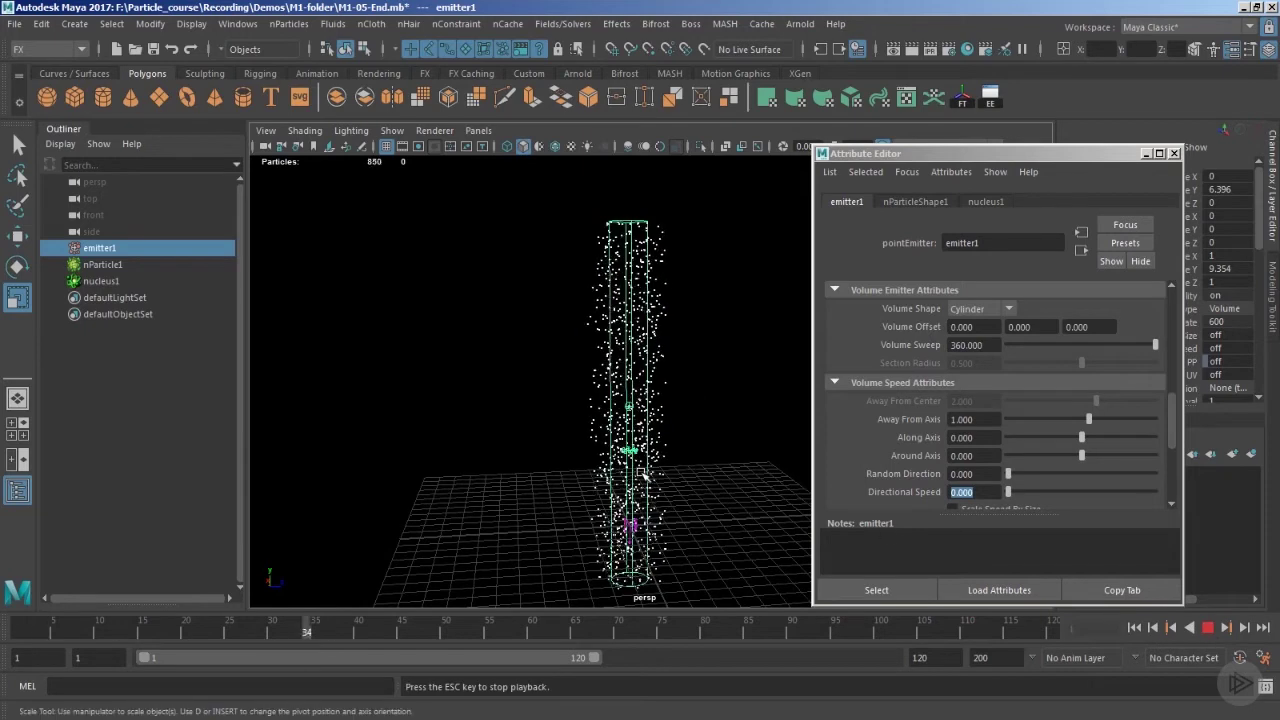
key("Escape")
mouse_move(672, 468)
left_mouse_down("alt")
mouse_move(659, 439)
mouse_move(652, 469)
left_mouse_up("alt")
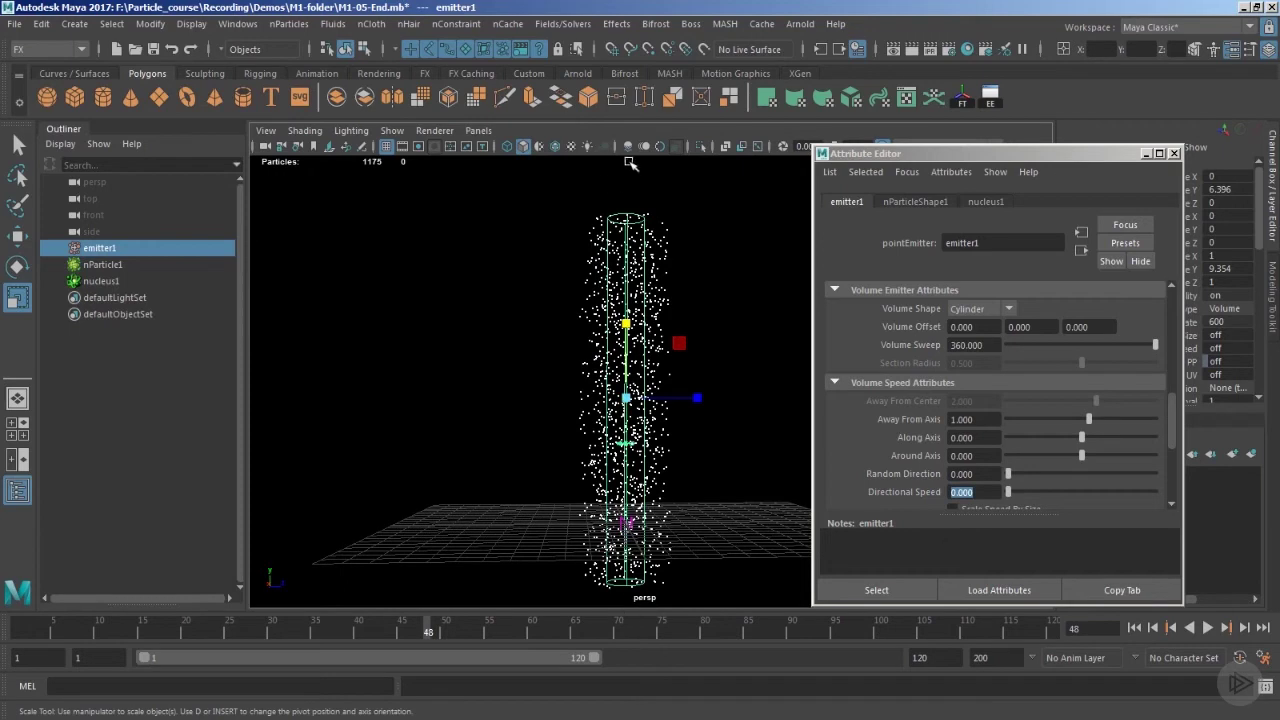
left_click_drag(663, 343, 639, 379, "alt")
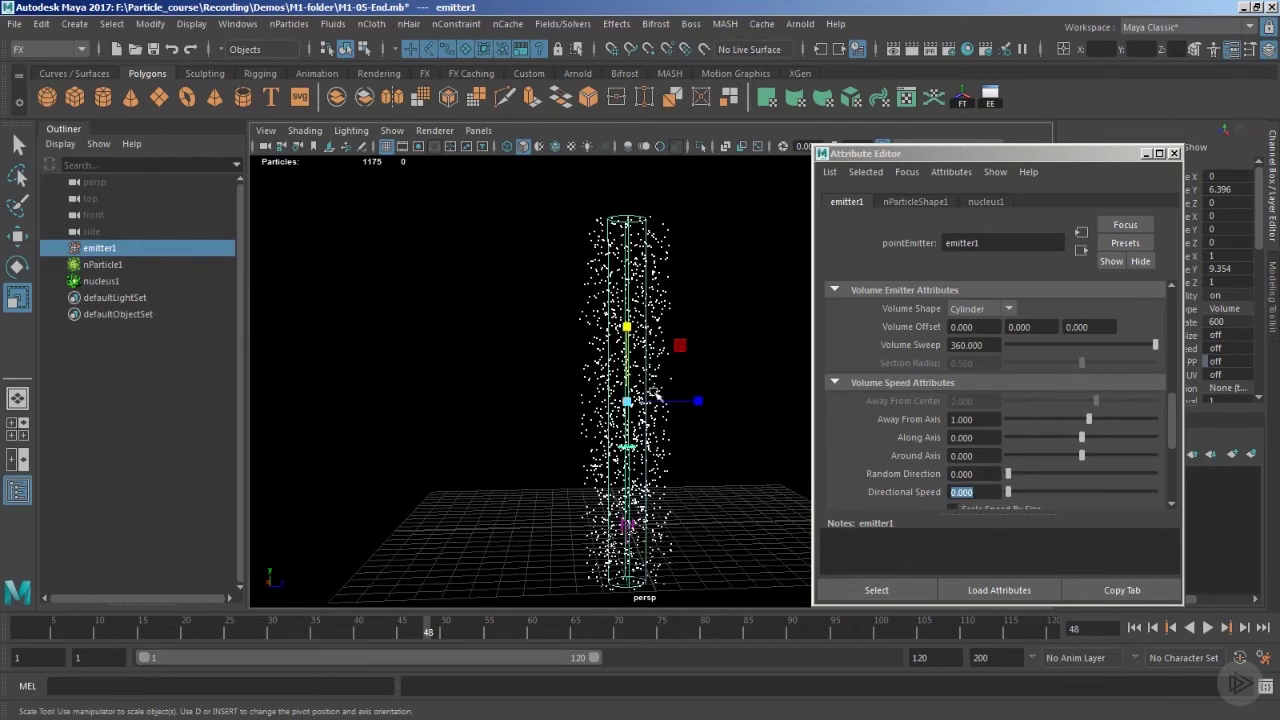
right_click_drag(633, 405, 671, 423, "alt")
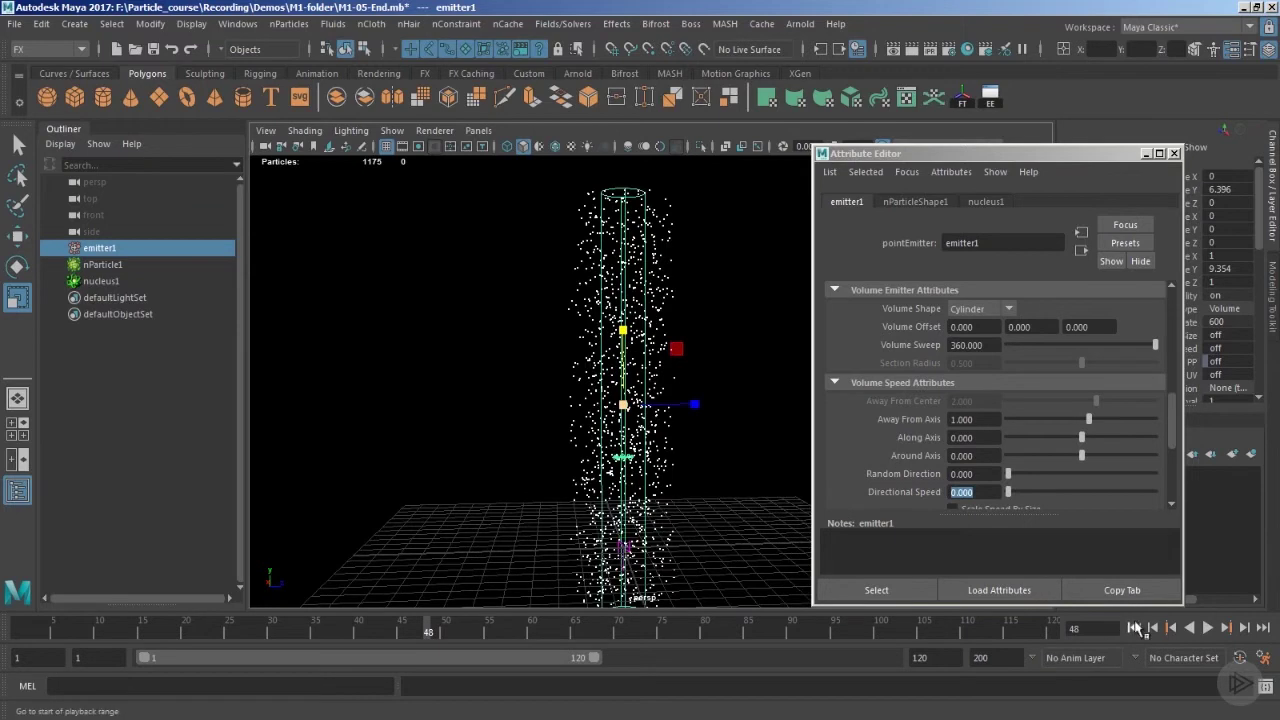
- Rewind the simulation and rescale the emitter into a flat disc, about 1.803 in X and Z and 0.537 in Y
left_click(1134, 627)
left_click_drag(1239, 255, 1243, 280)
key("Return")
left_click(728, 392)
left_click(623, 409)
left_click_drag(623, 409, 686, 392)
left_click_drag(623, 330, 572, 466)
- Rotate the disc emitter upright to -90 degrees about Z and raise it to a Y position of about 13.965
key("e")
key("w")
left_click_drag(660, 434, 696, 456, "alt")
left_click_drag(638, 327, 645, 146)
left_click_drag(688, 352, 774, 415, "alt")
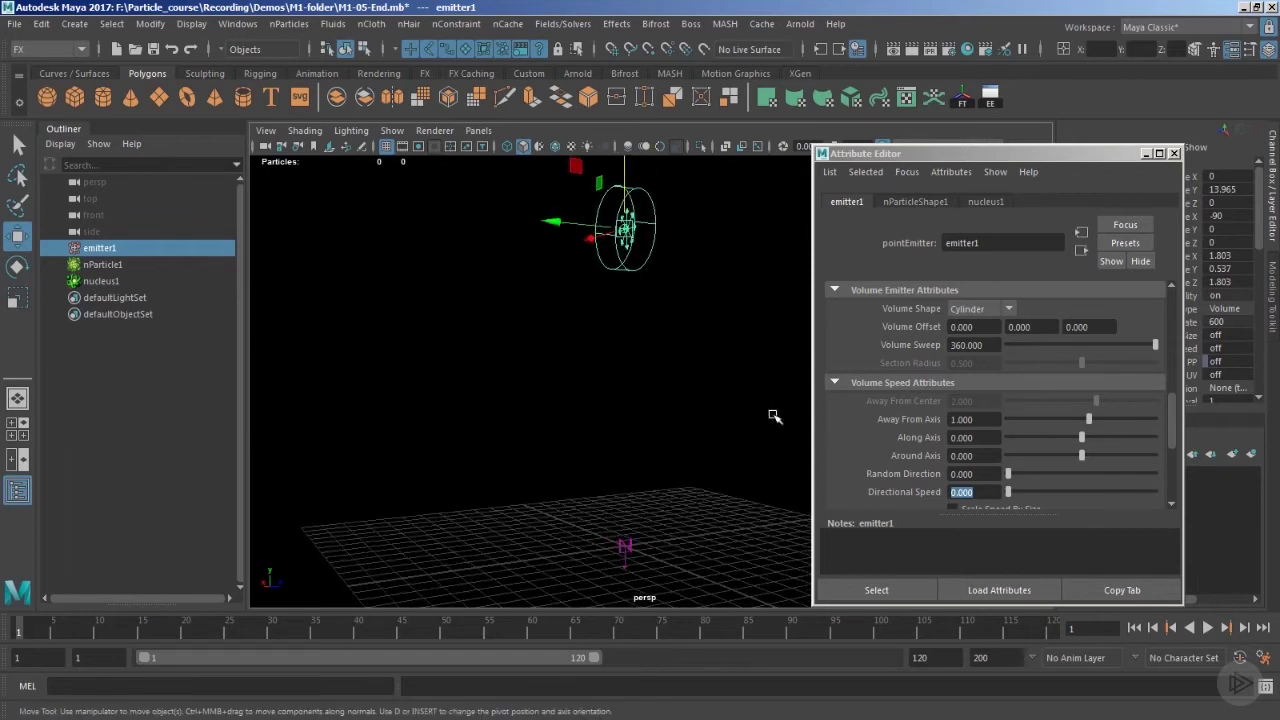
- Set the emitter's Away From Axis speed to 3
left_click(966, 420)
type("3")
key("Return")
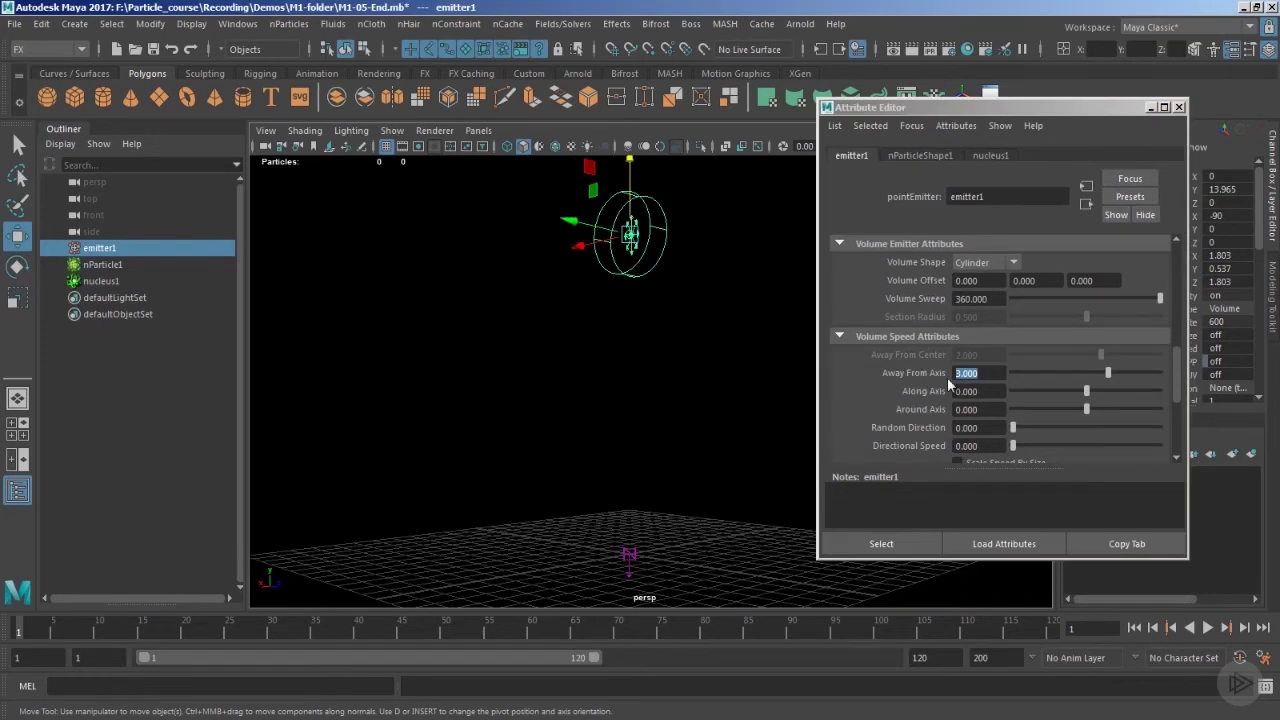
- Play the simulation and examine the radial particle ring from the front and edge-on
left_click(1207, 627)
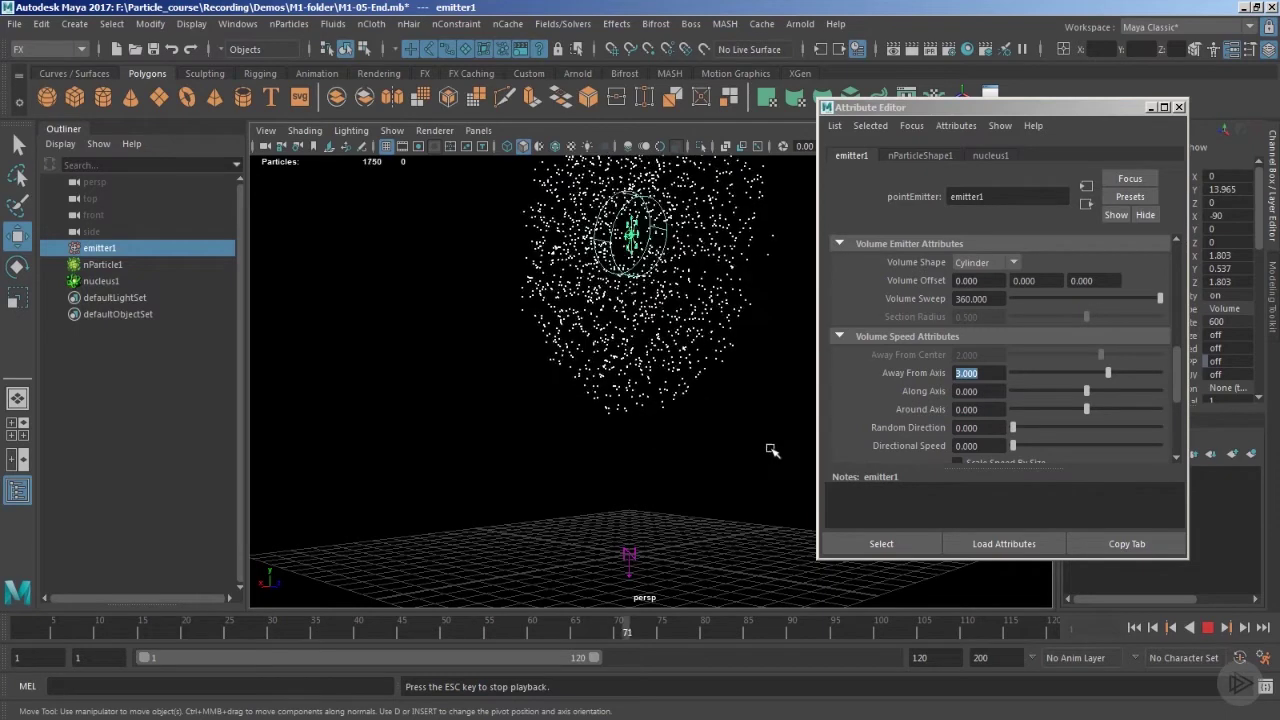
key("Escape")
left_click_drag(766, 452, 710, 492, "alt")
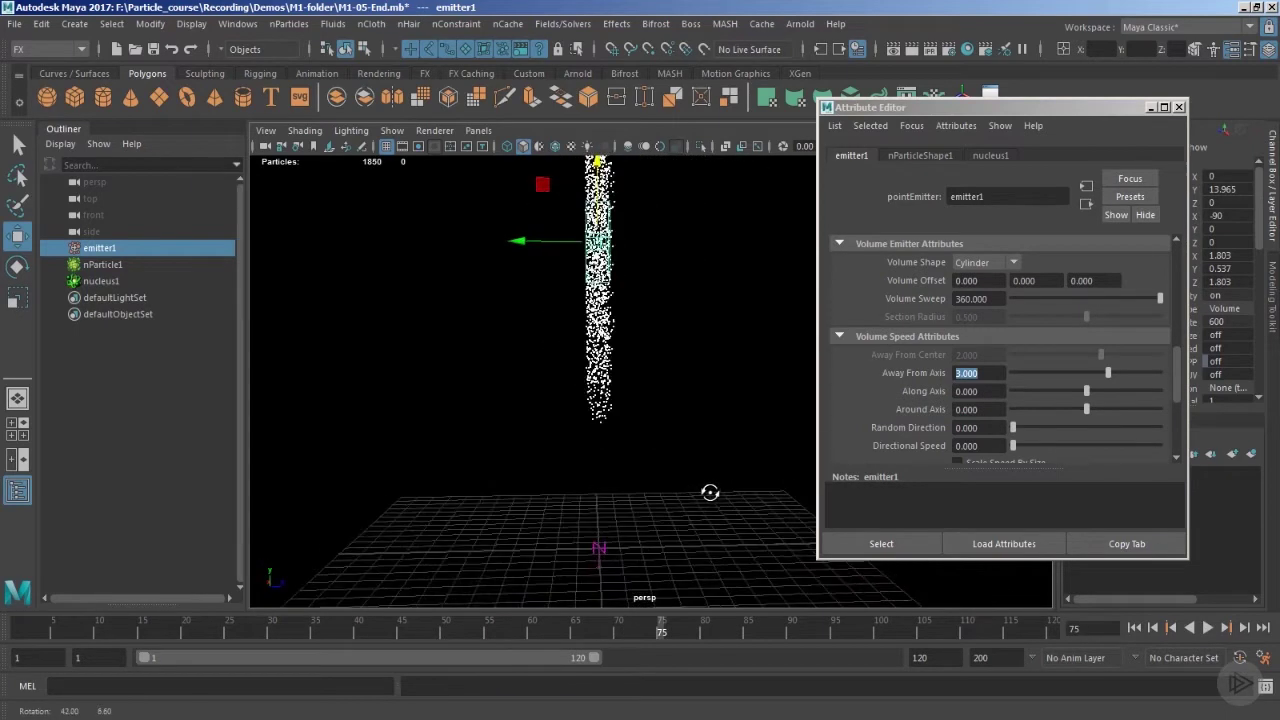
left_click_drag(653, 386, 663, 494, "alt")
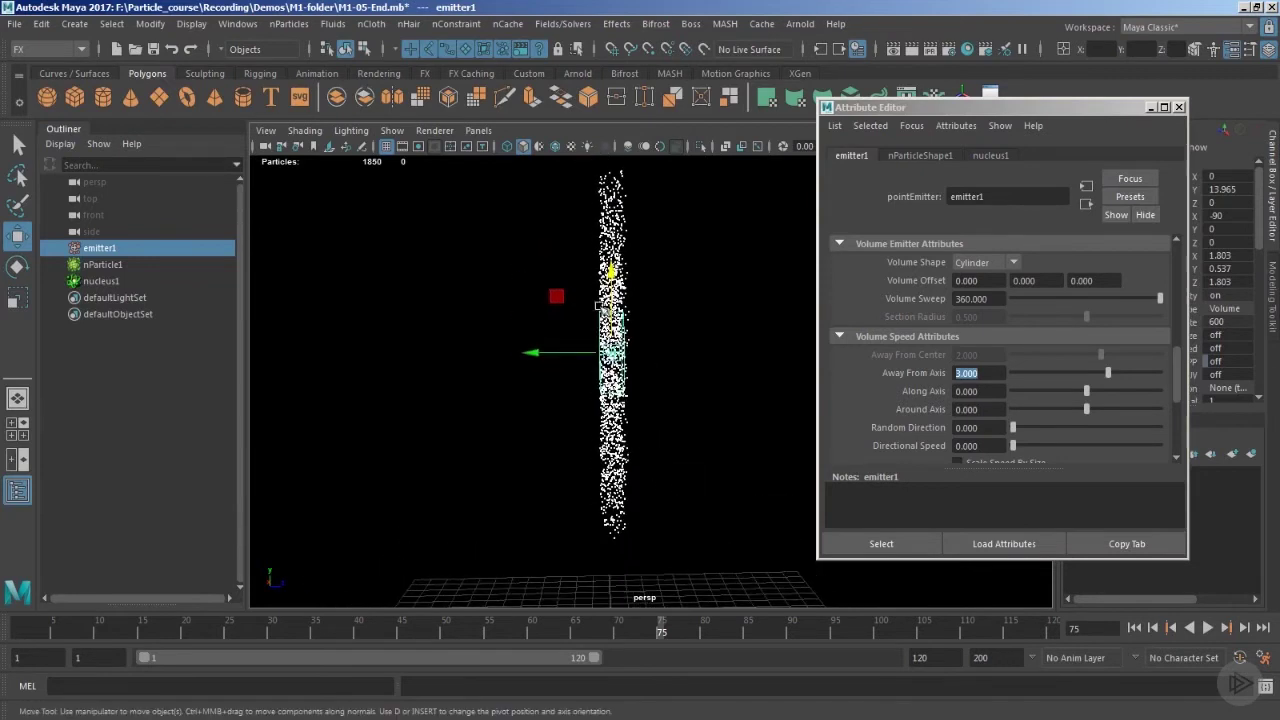
- Rewind the simulation and thin the disc emitter along its axis to a Y scale of about 0.158
left_click(1134, 627)
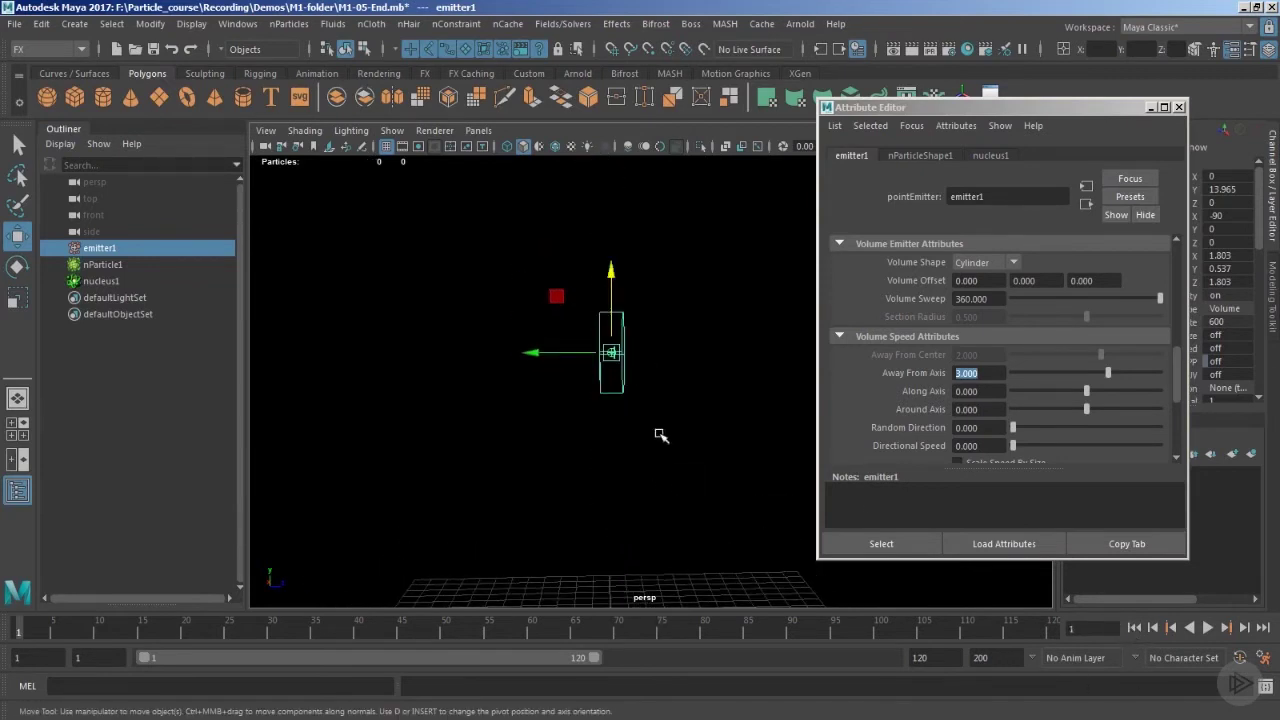
key("r")
left_click_drag(538, 355, 570, 355)
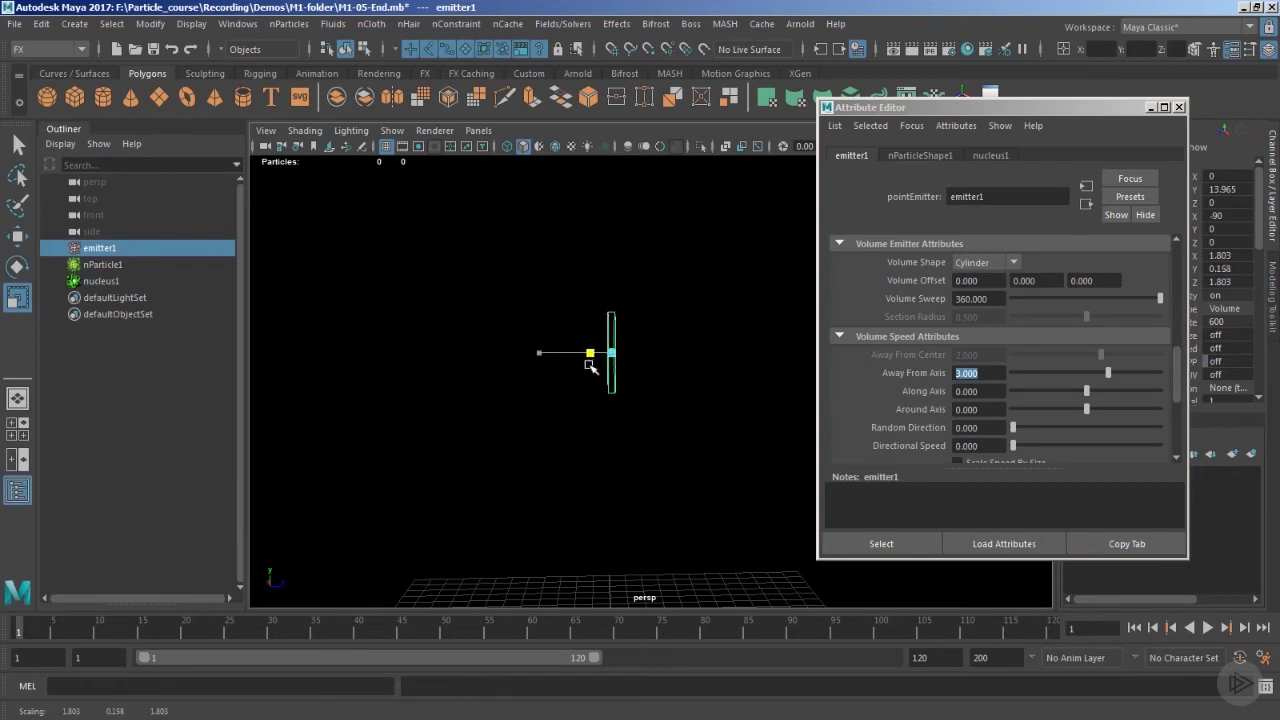
- Play the simulation with the thinner disc and examine the particle ring's thickness from several angles
left_click(1207, 627)
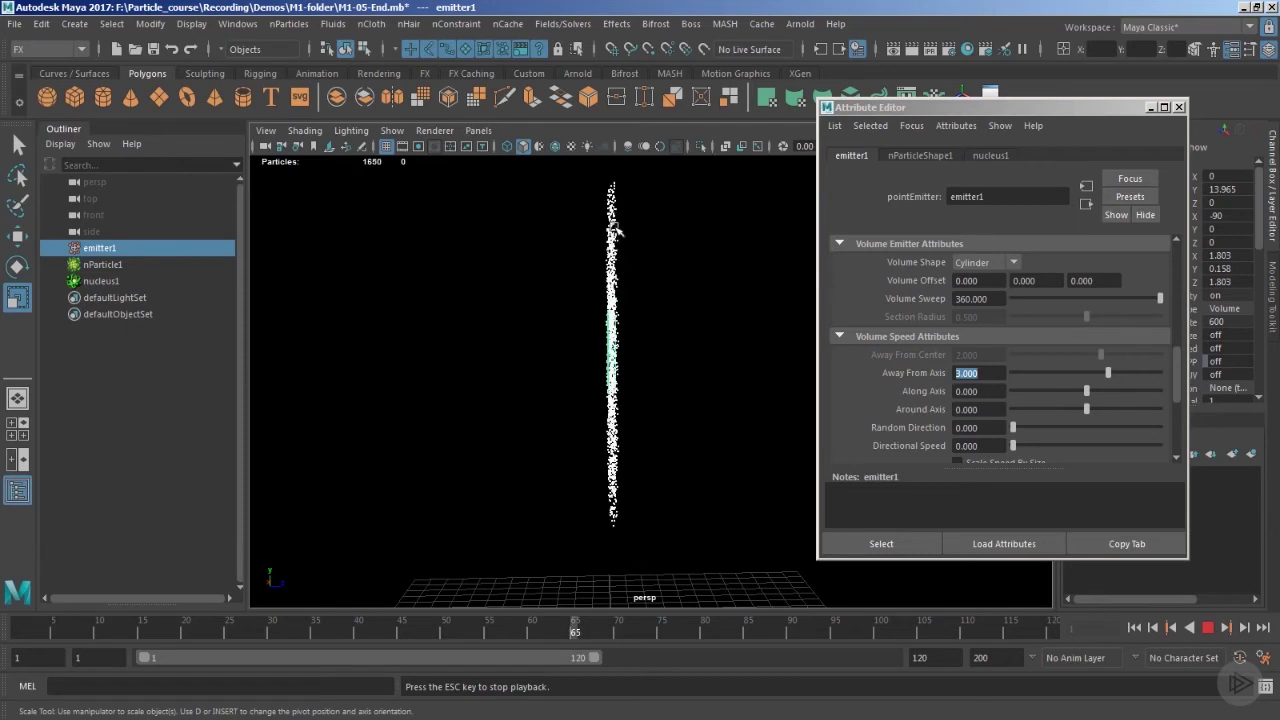
key("Escape")
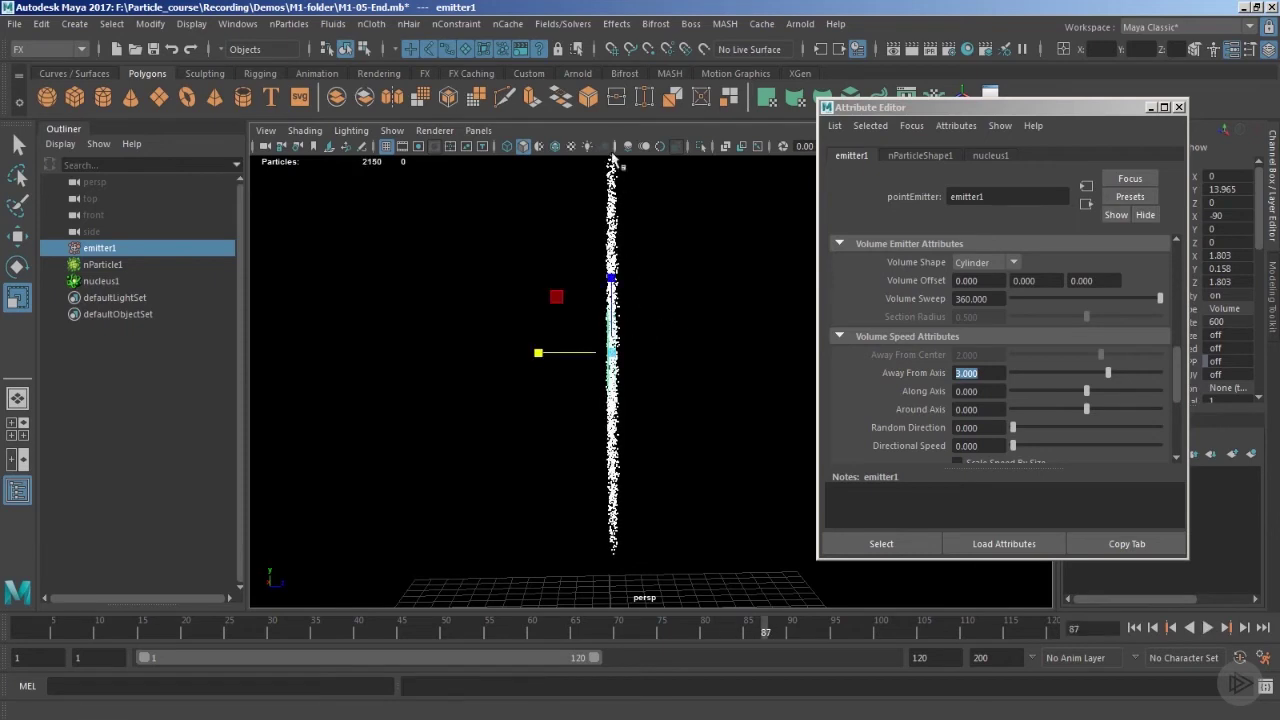
left_click_drag(703, 400, 676, 416, "alt")
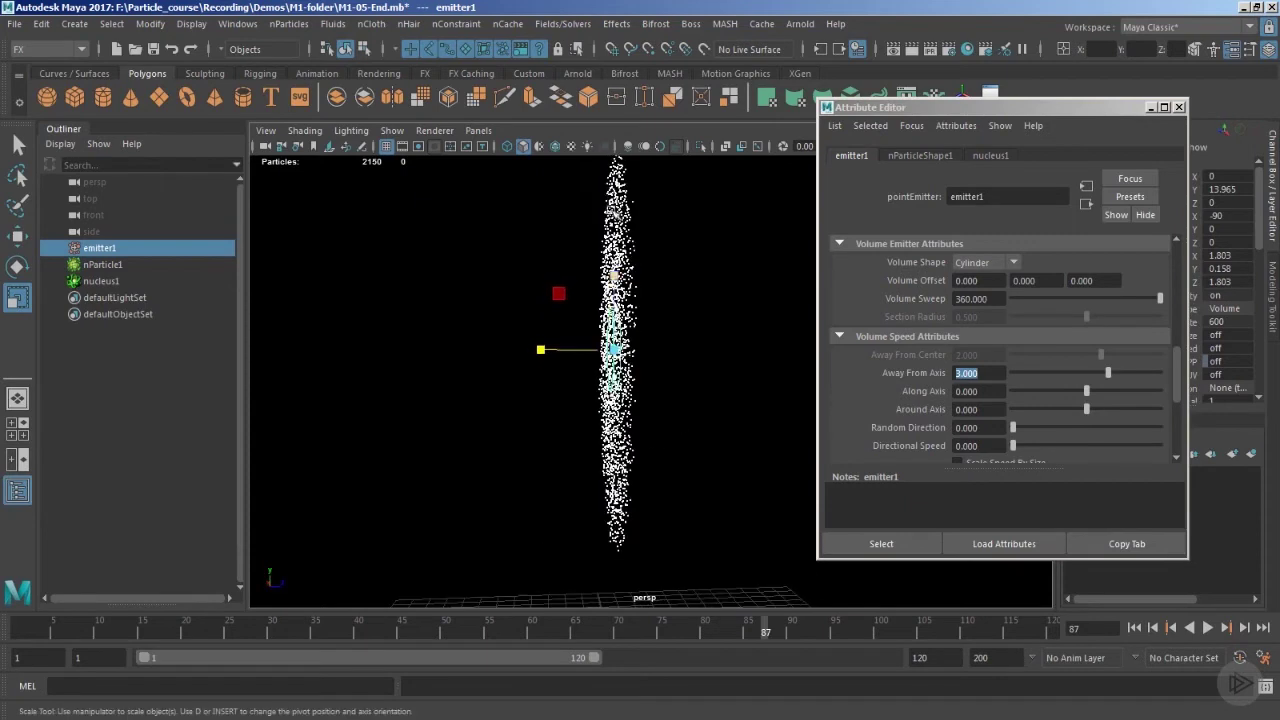
left_click_drag(641, 313, 662, 340, "alt")
left_click_drag(663, 403, 643, 403, "alt")
left_click_drag(580, 283, 680, 497, "alt")
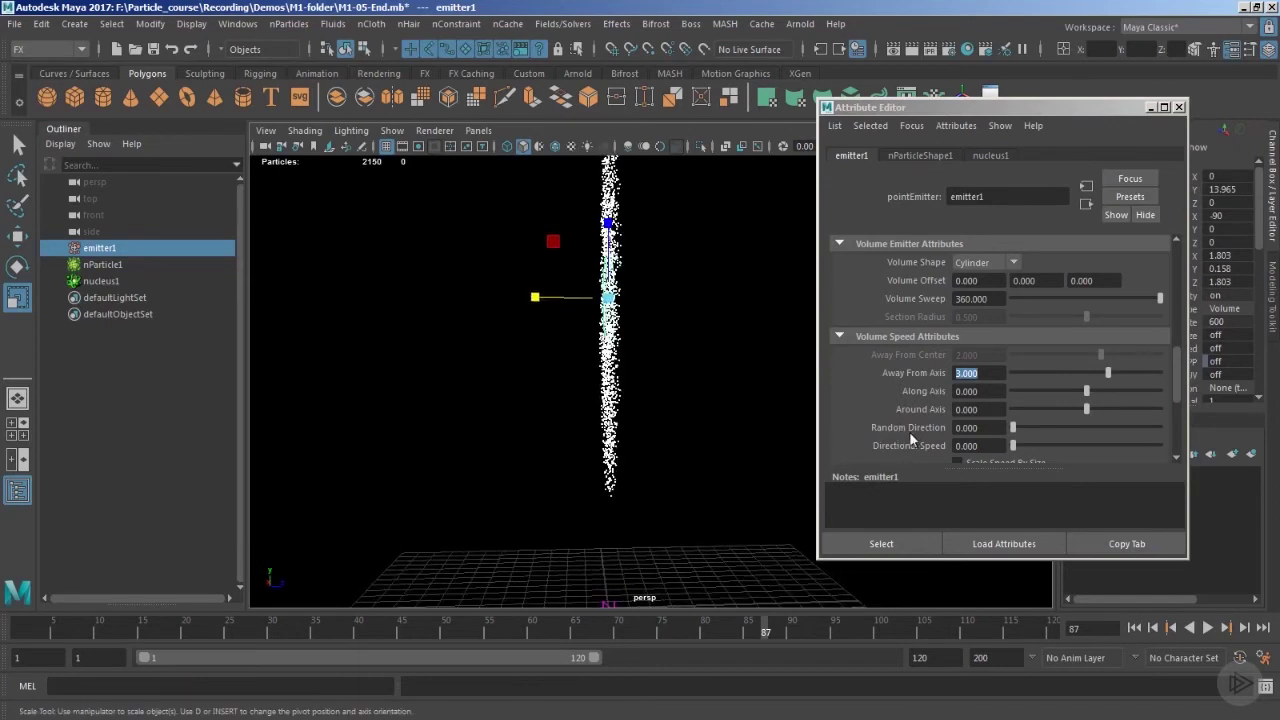
- Set the emitter's Random Direction to 3, continue the simulation and view the scattered particles
left_click(966, 427)
type("3")
key("Return")
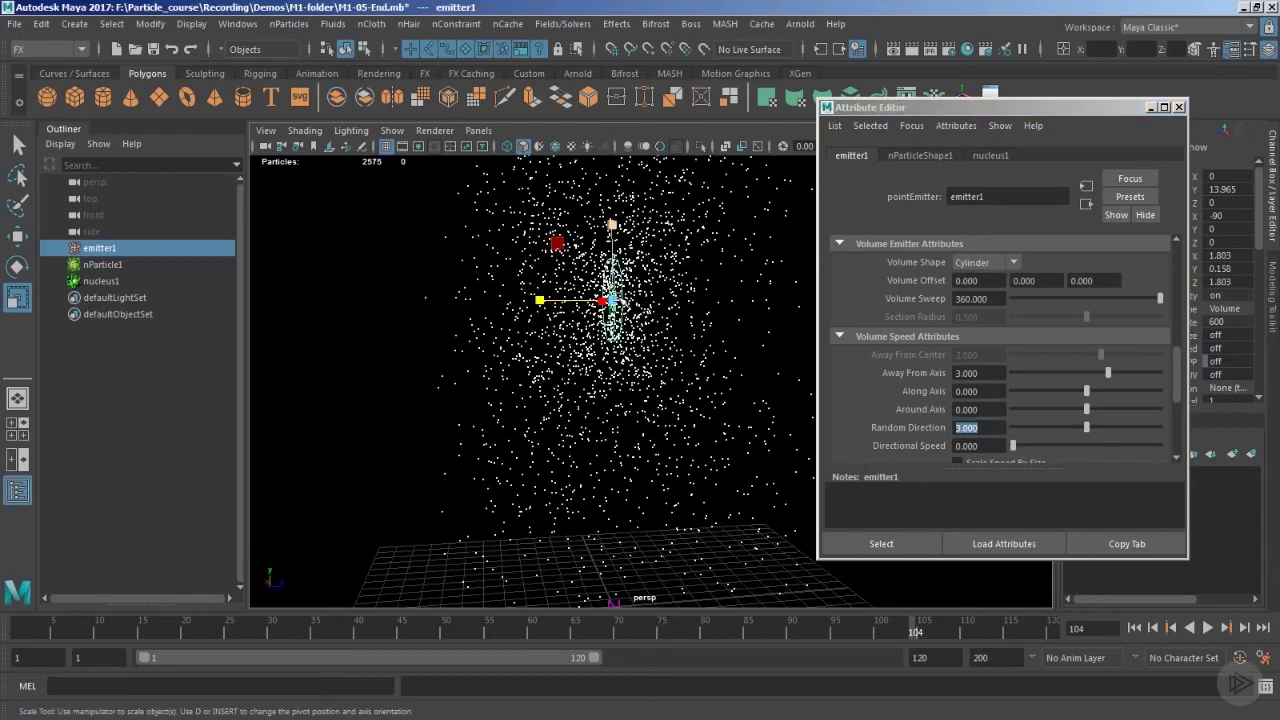
left_click_drag(650, 354, 627, 344, "alt")
left_click_drag(637, 401, 868, 535, "alt")
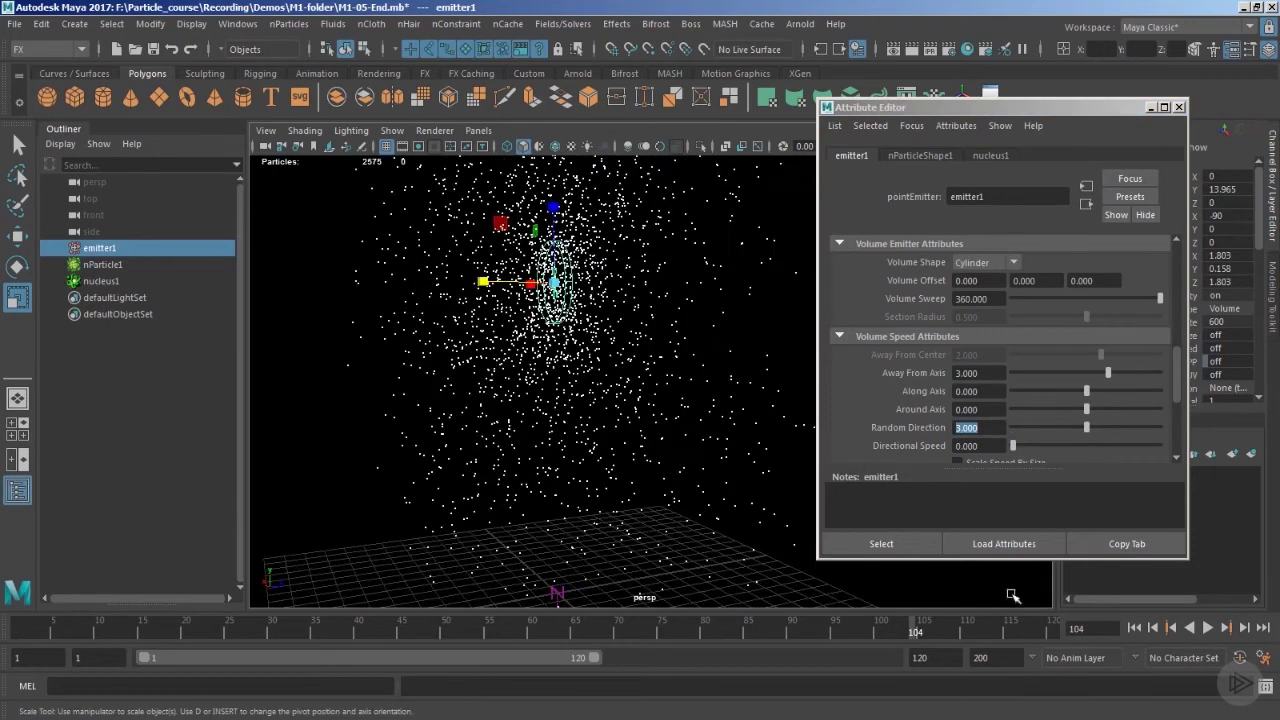
left_click_drag(610, 420, 586, 396, "alt")
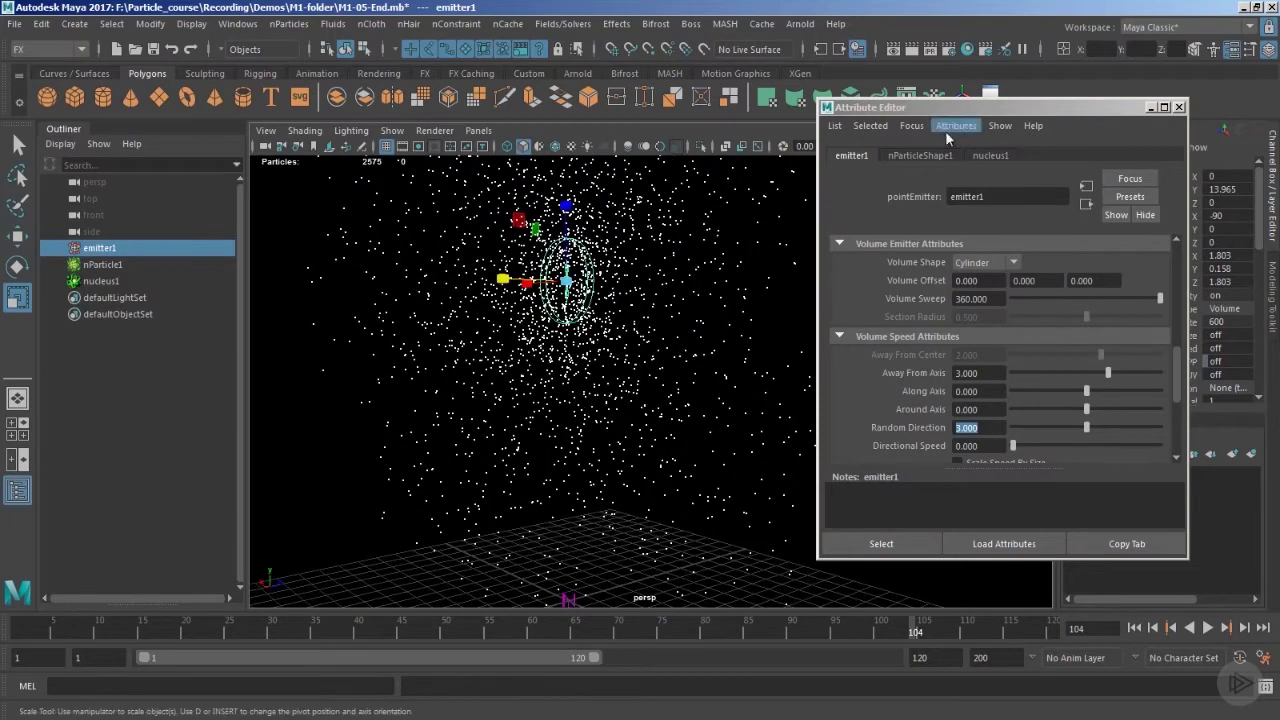
- Turn off Ignore Solver Gravity in the nParticle shape's dynamic properties so gravity acts on the particles
left_click(925, 155)
scroll(897, 312, "up", 10)
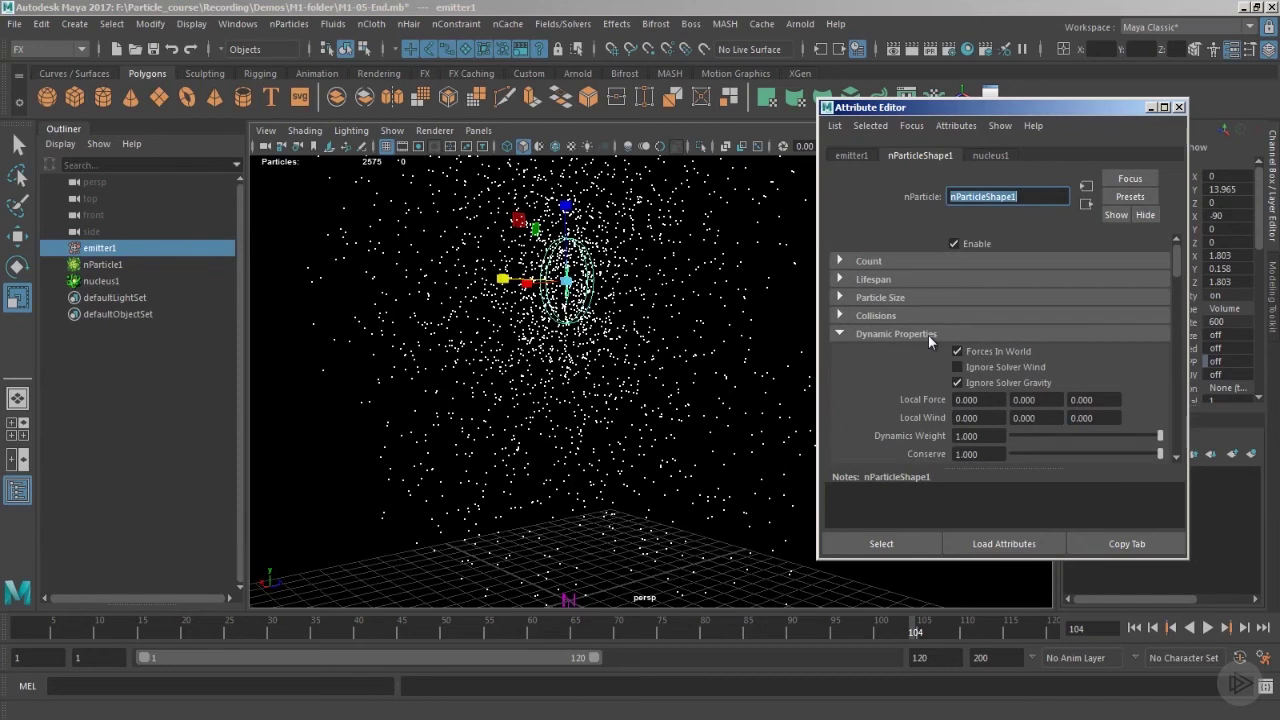
middle_click_drag(710, 382, 710, 354, "alt")
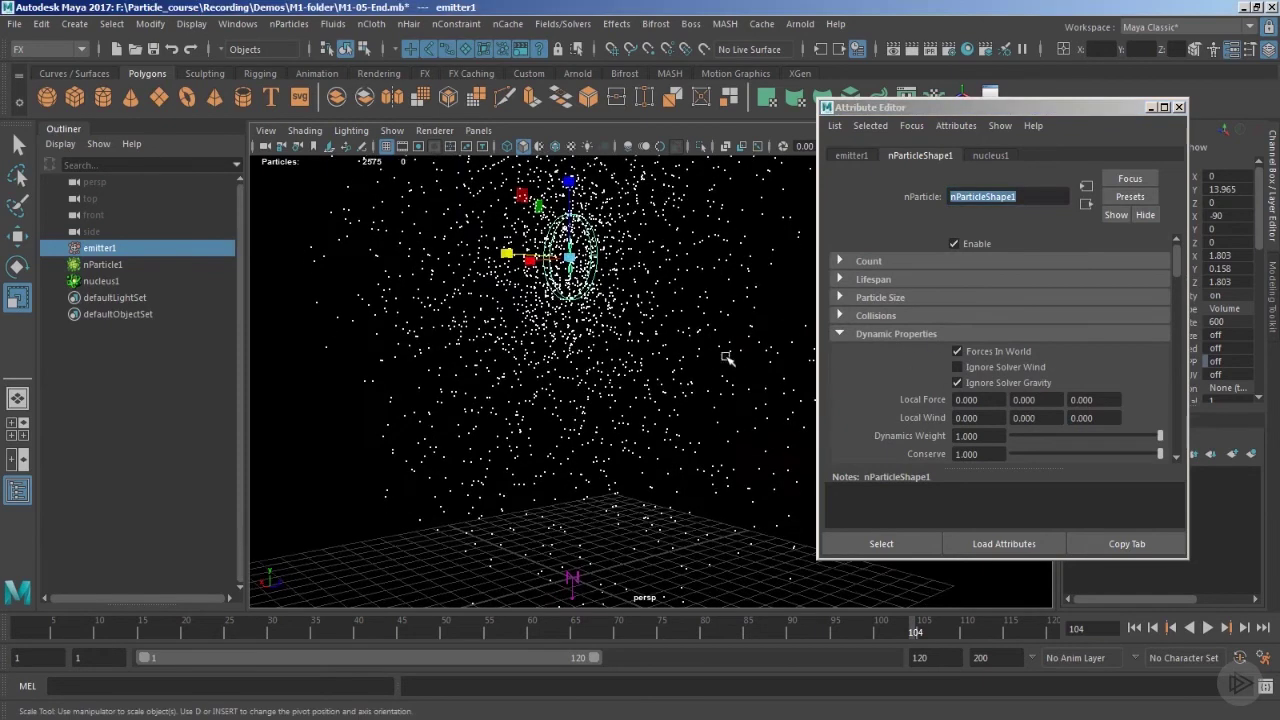
left_click(957, 384)
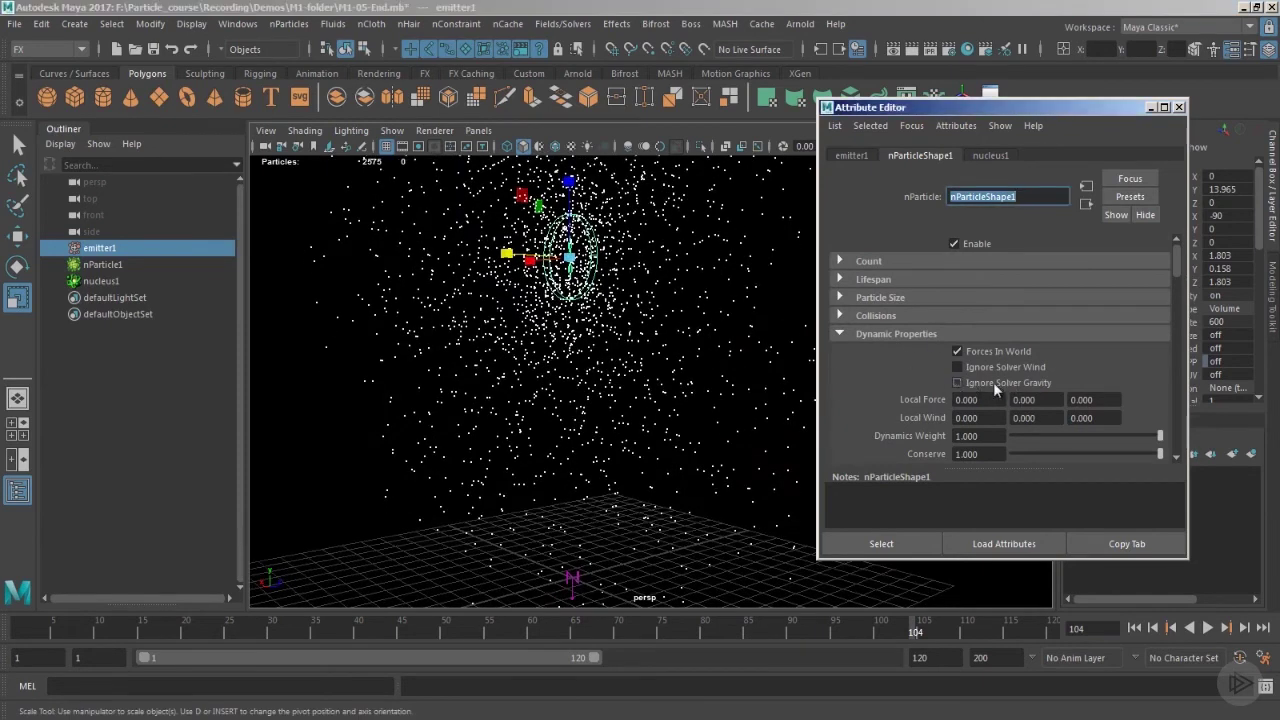
- Enable the nucleus solver's ground plane and set its Plane Bounce to 0.35
left_click(991, 156)
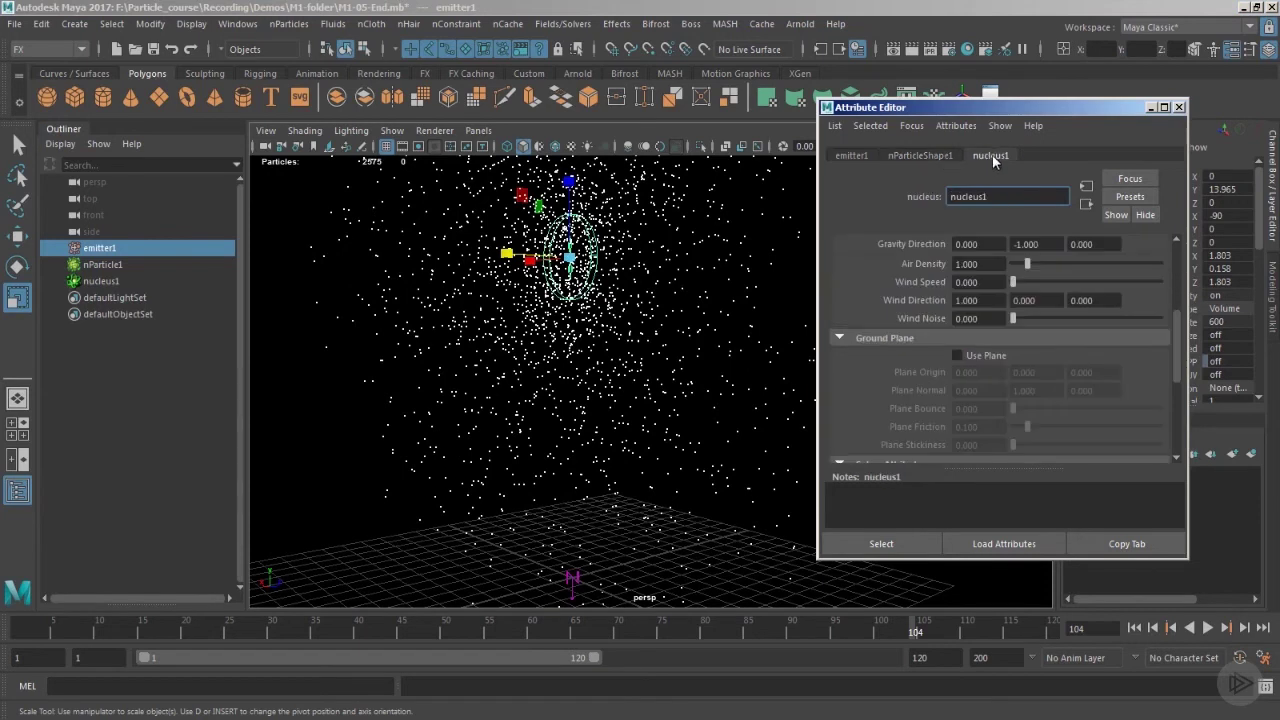
left_click(958, 356)
left_click_drag(700, 418, 609, 483, "alt")
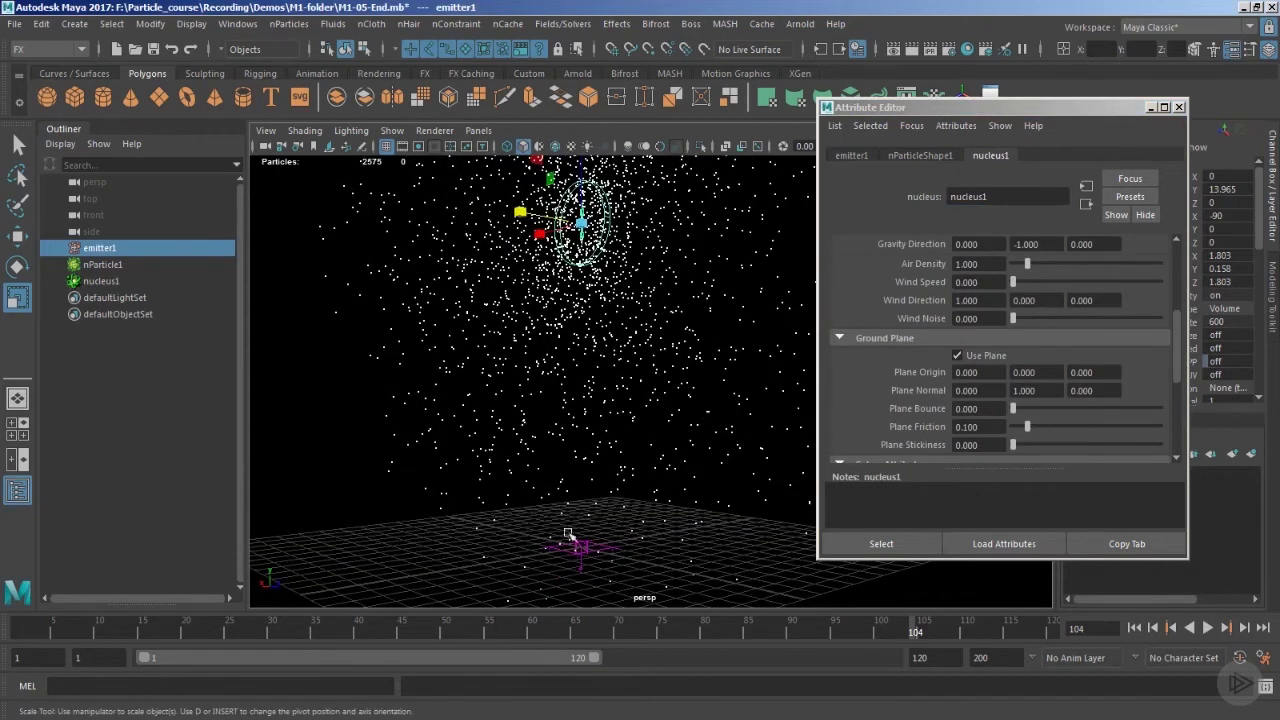
left_click_drag(680, 387, 674, 443, "alt")
scroll(875, 342, "down", 2)
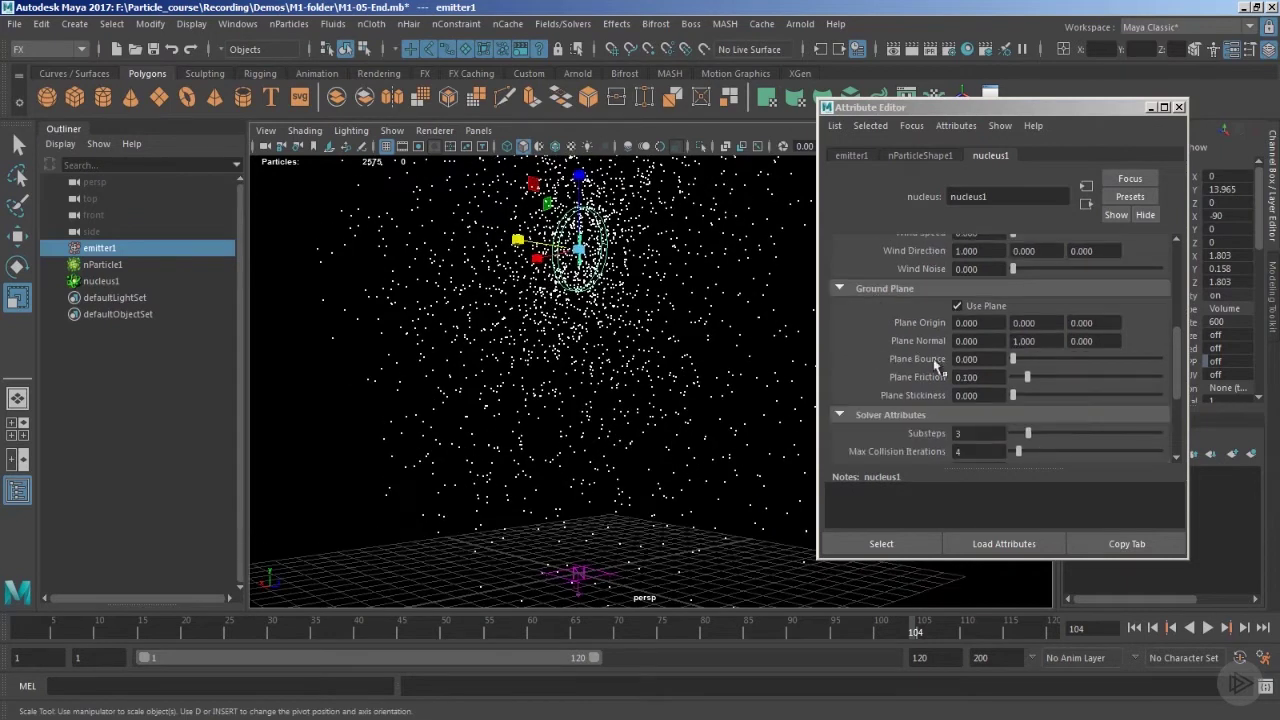
left_click(988, 357)
key("Return")
middle_click_drag(522, 534, 526, 514, "alt")
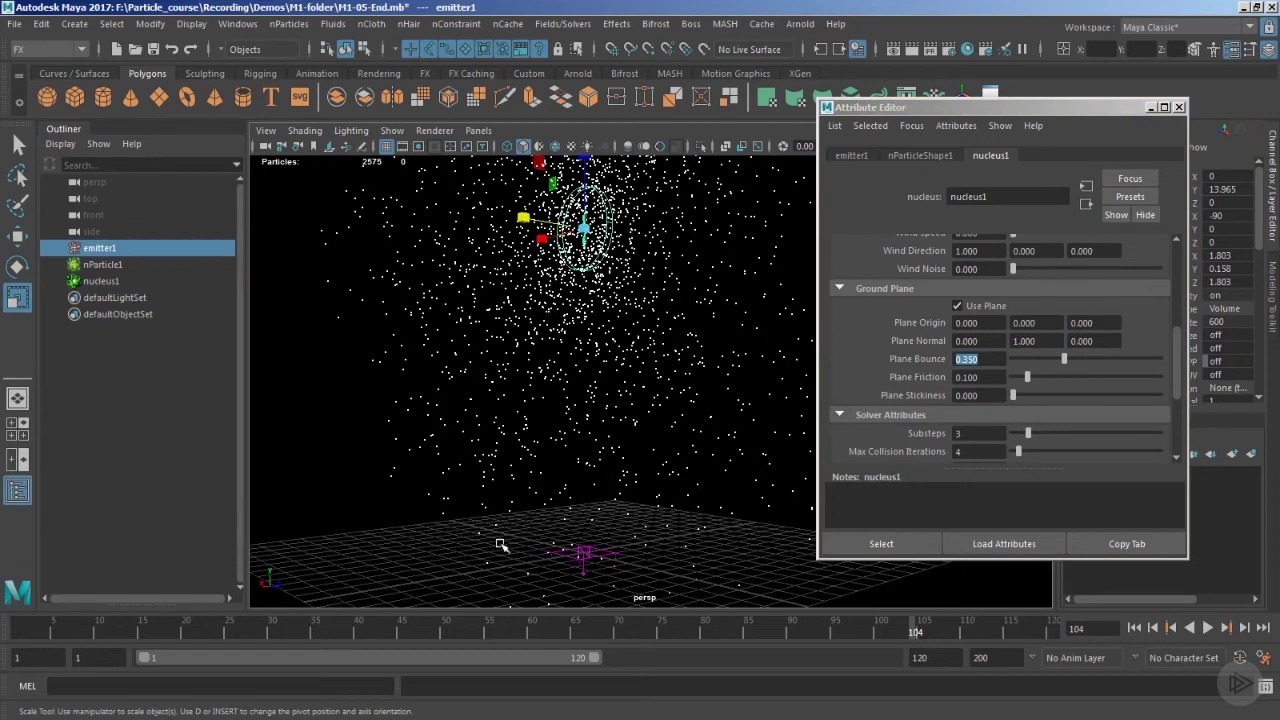
- Play the simulation from the start and examine the particles hitting the ground plane up close and from farther away
left_click(1134, 627)
left_click(1207, 627)
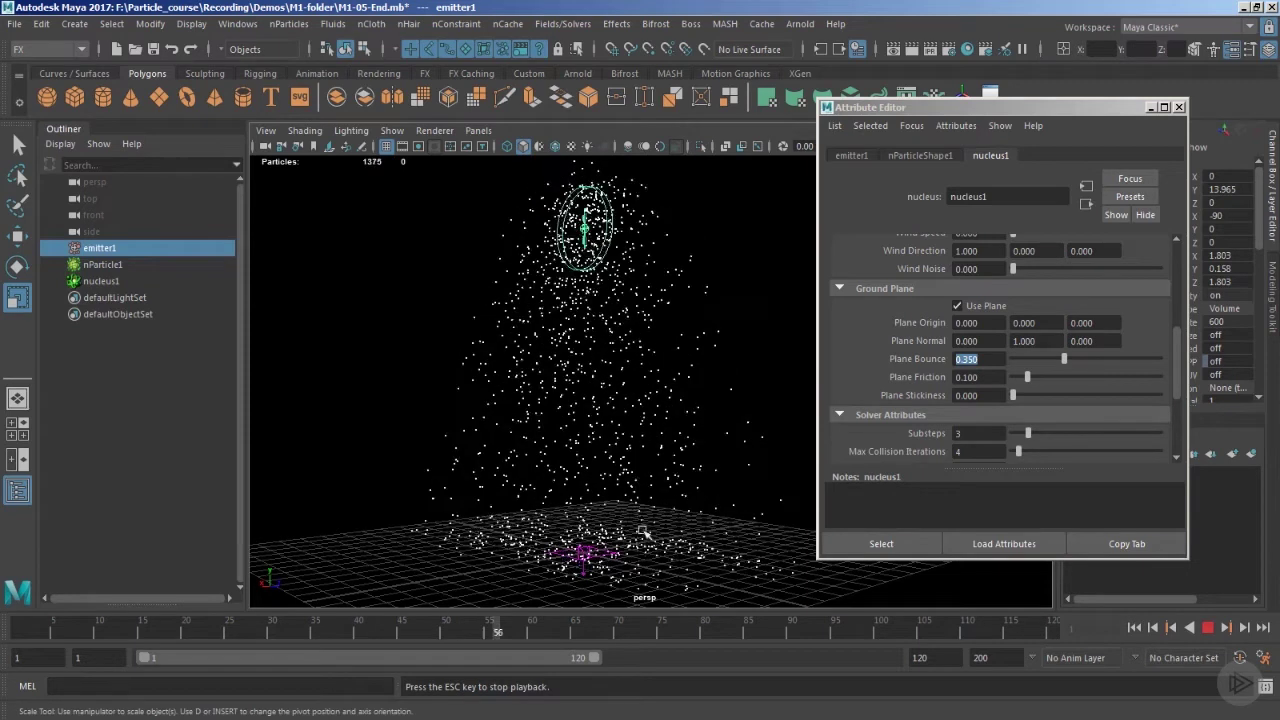
middle_click_drag(643, 531, 691, 497, "alt")
right_click_drag(691, 497, 663, 557, "alt")
middle_click_drag(520, 555, 561, 499, "alt")
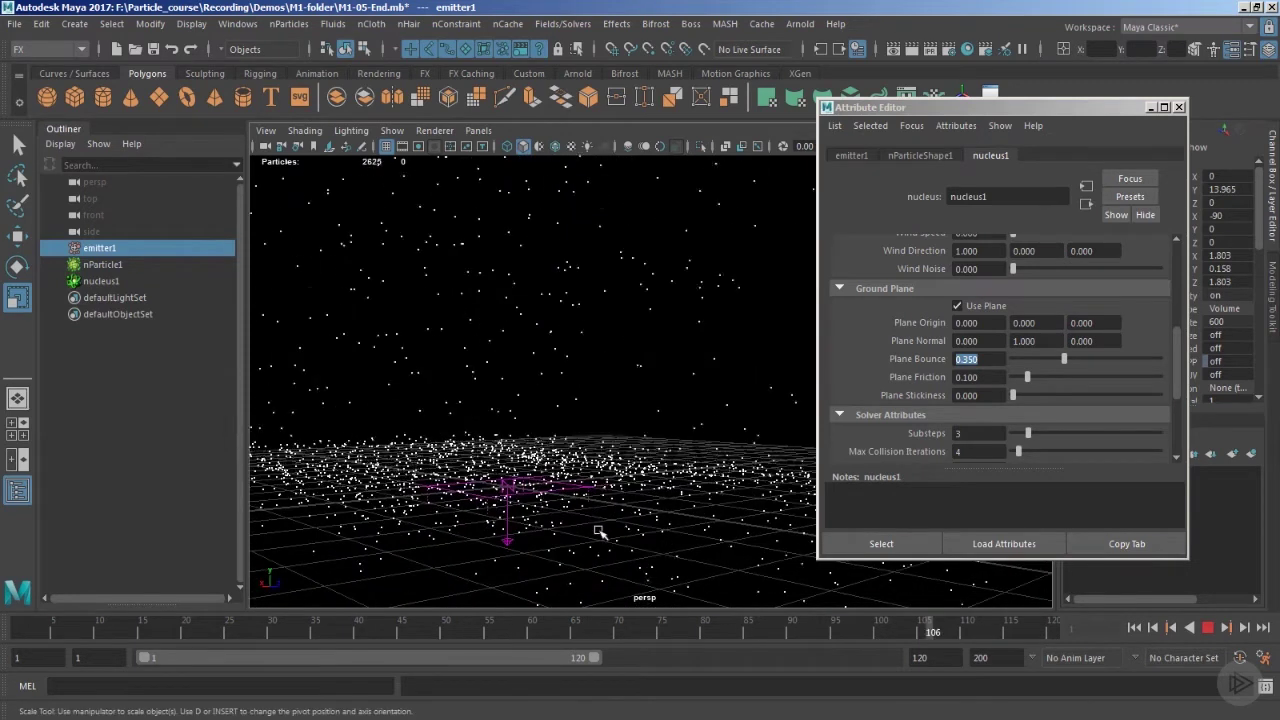
key("Escape")
right_click_drag(600, 533, 380, 410, "alt")
middle_click_drag(574, 385, 580, 483, "alt")
right_click_drag(580, 483, 686, 441, "alt")
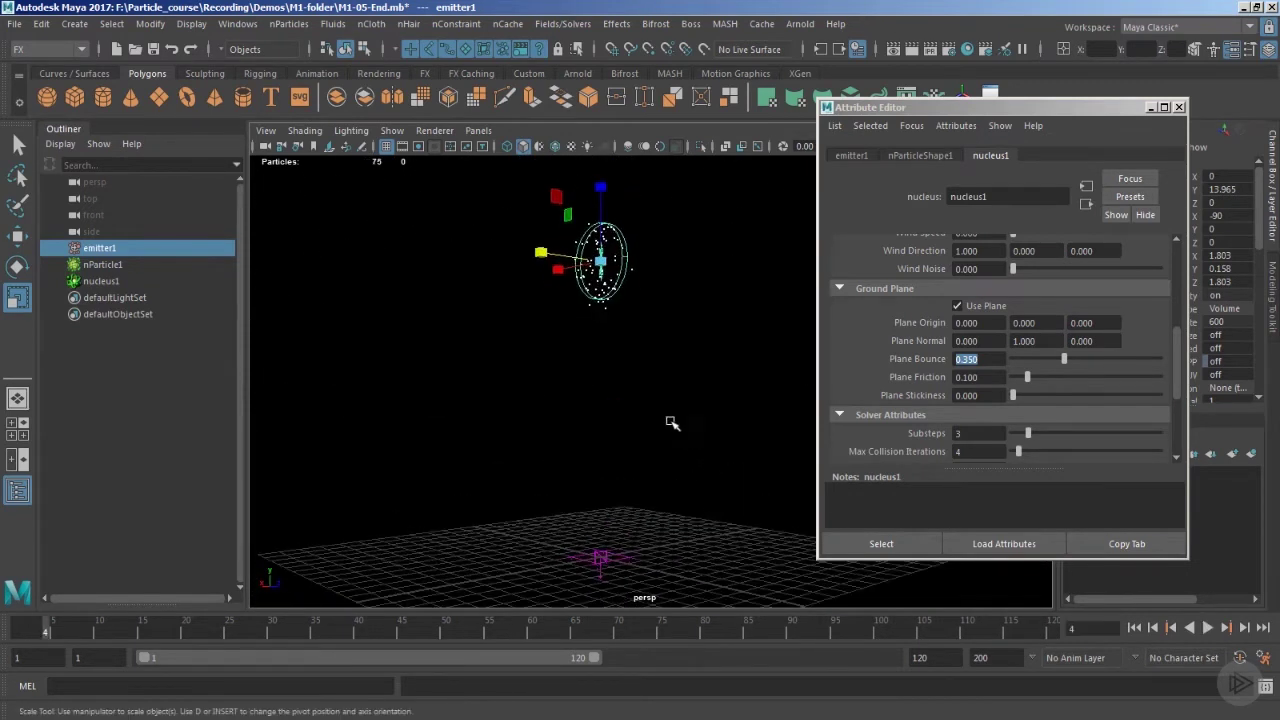
left_click_drag(687, 442, 687, 407, "alt")
- Set the volume emitter's emission rate to 30 particles per second
left_click(653, 323)
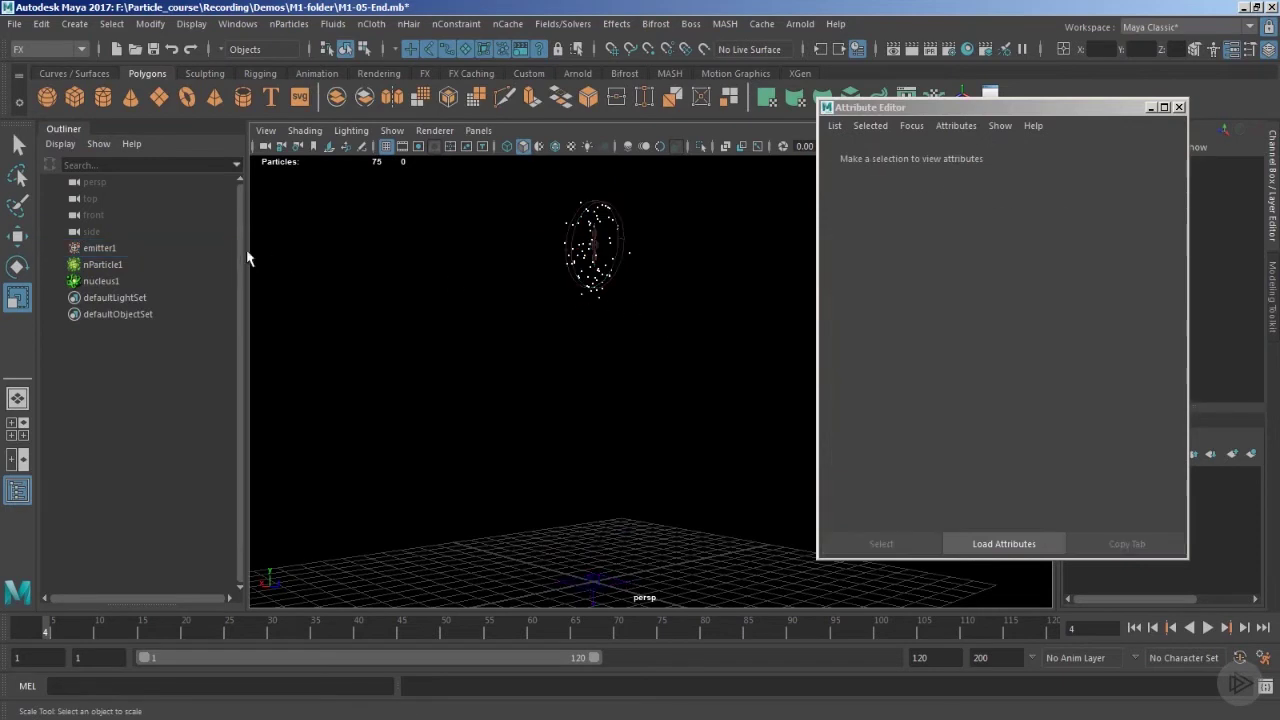
left_click(108, 250)
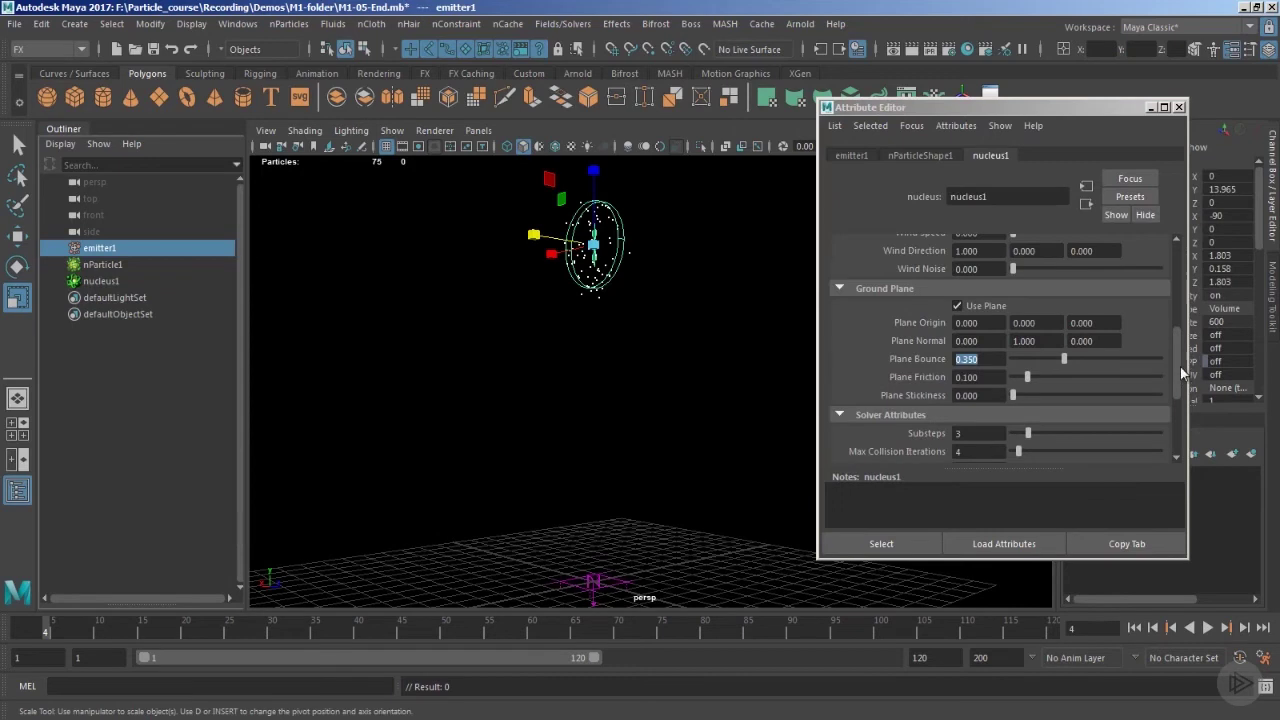
left_click_drag(1181, 359, 1182, 283)
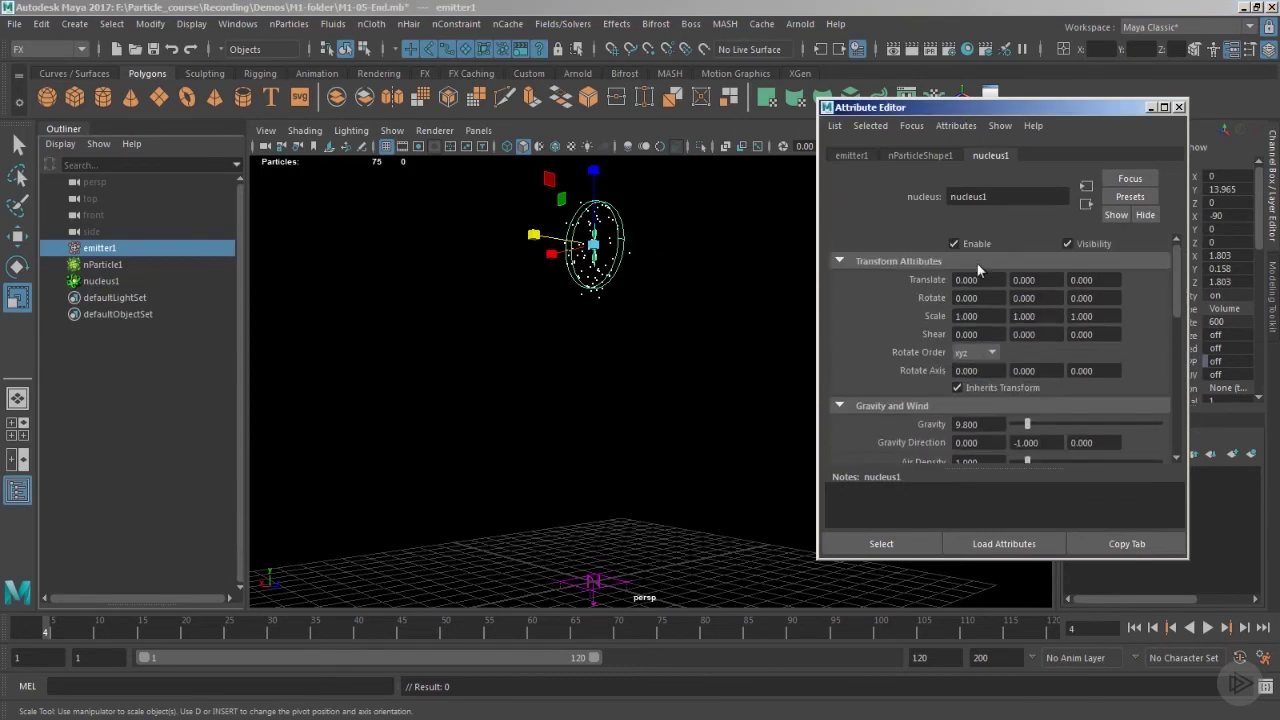
left_click(856, 156)
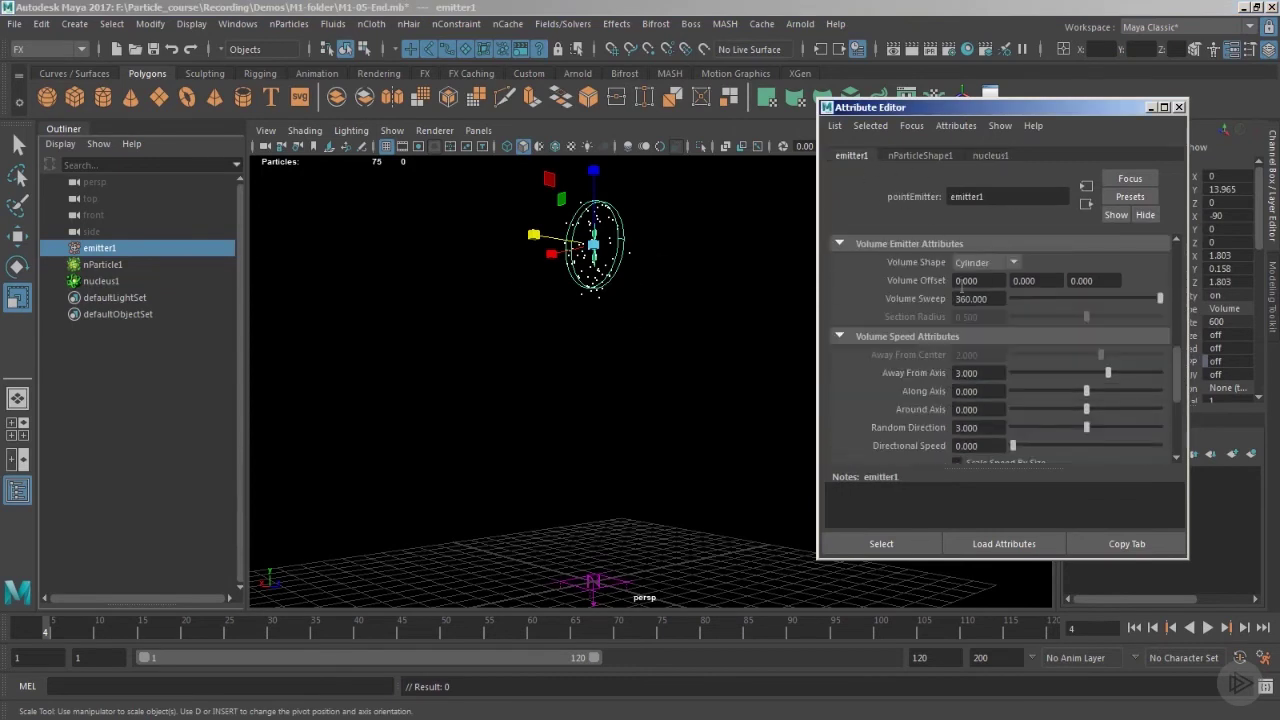
scroll(940, 270, "up", 5)
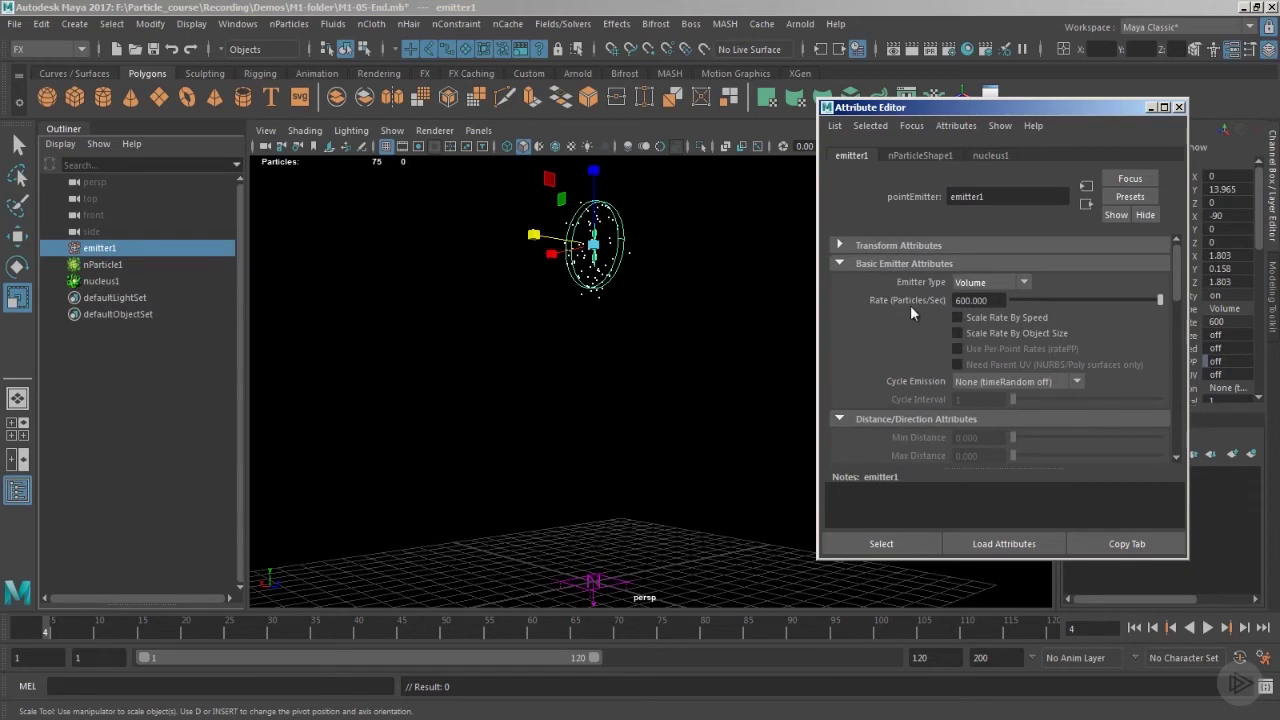
left_click_drag(662, 342, 657, 334, "alt")
left_click_drag(999, 301, 839, 303)
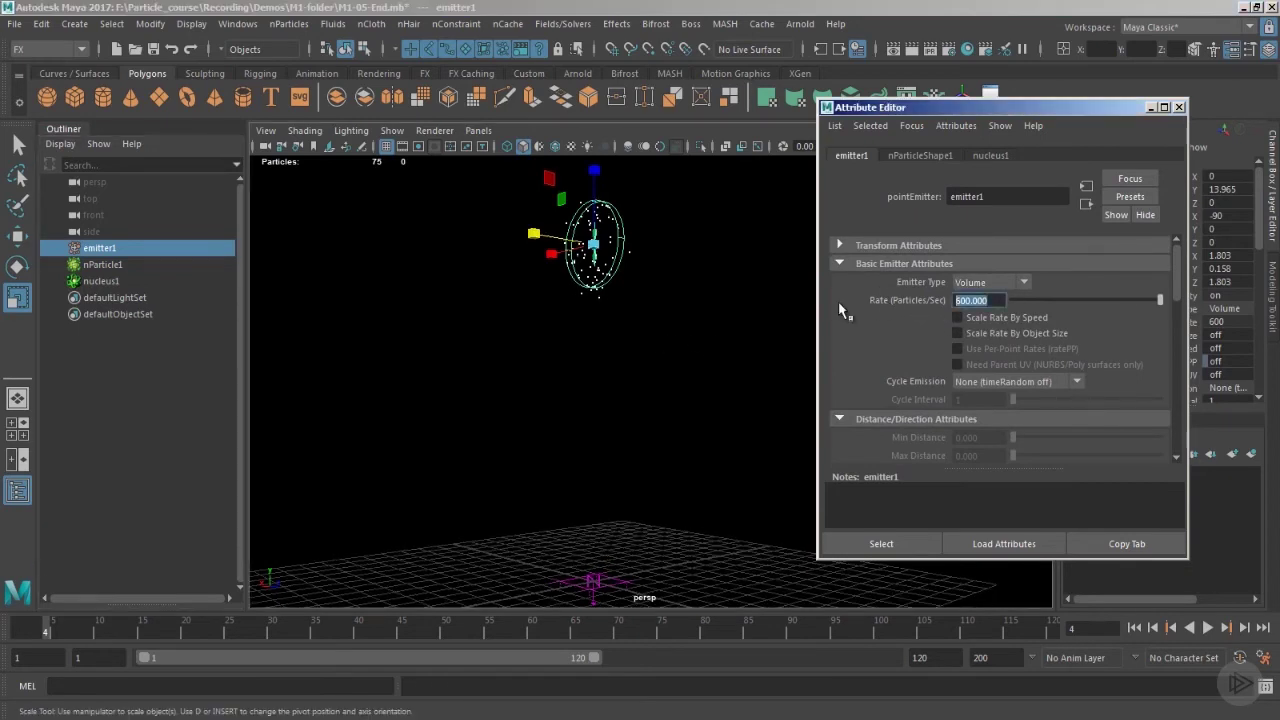
type("30")
key("Return")
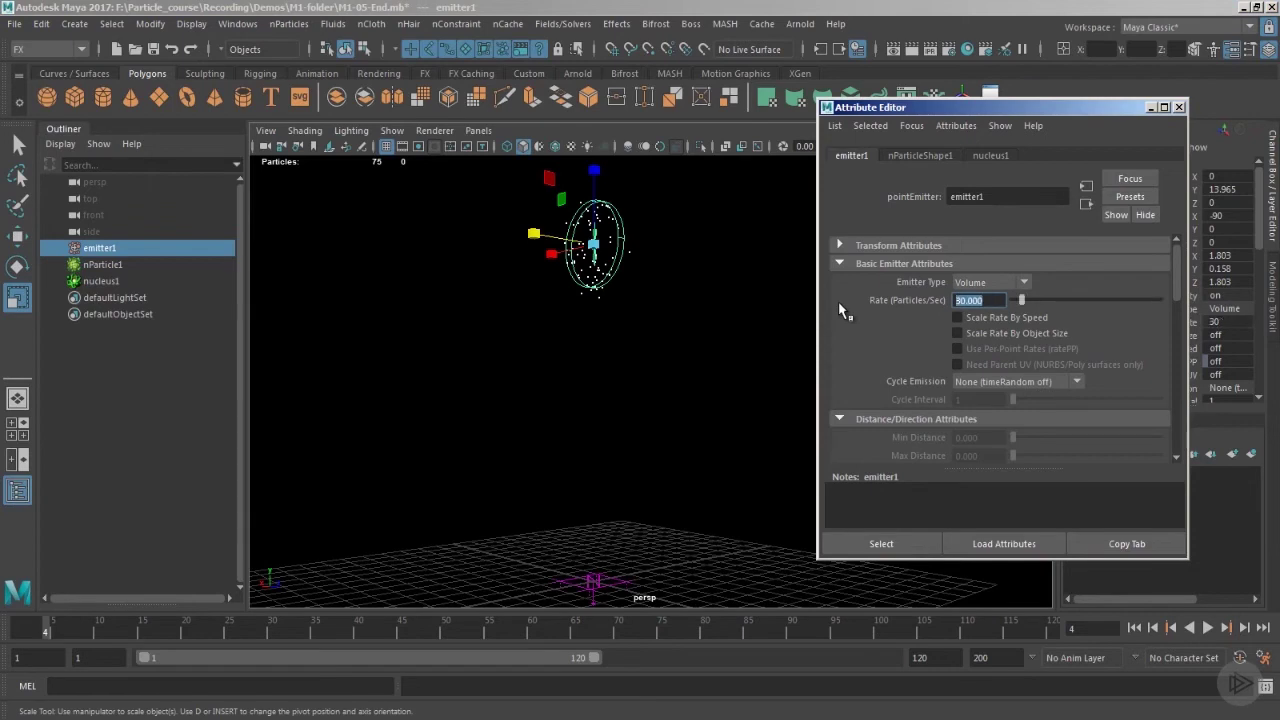
- Rewind and play the simulation at the reduced emission rate, stopping around frame 104 to view the falling particles
left_click(1134, 627)
left_click(1207, 627)
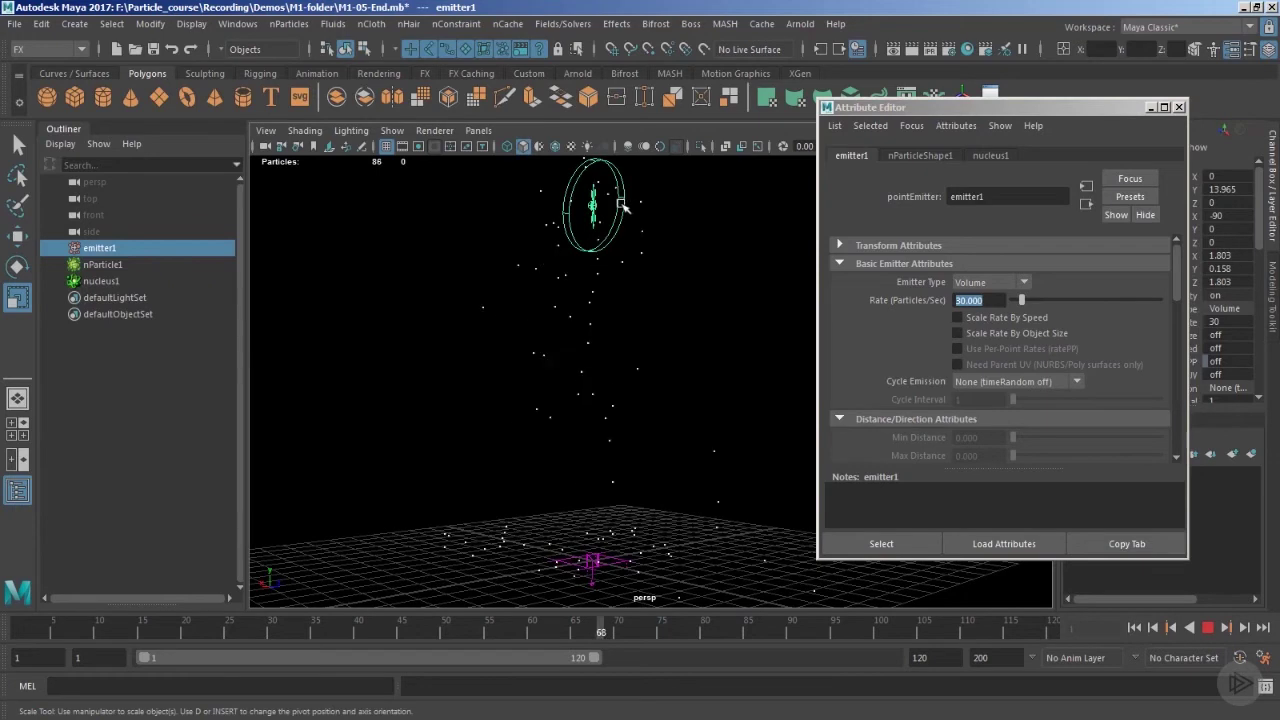
key("Escape")
mouse_move(572, 300)
left_mouse_down("alt")
mouse_move(587, 289)
mouse_move(575, 289)
left_mouse_up("alt")
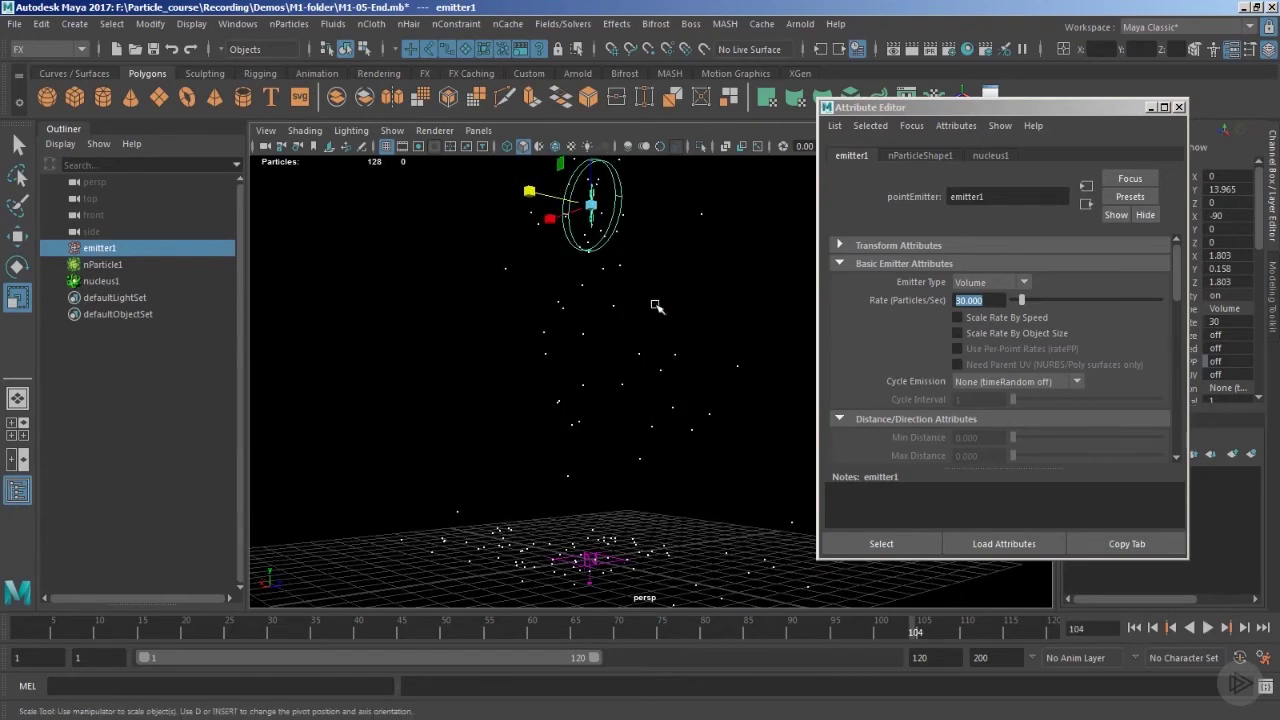
- Select the nParticle object, change its Particle Render Type to Streak and view the particles up close
left_click(706, 316)
left_click_drag(706, 316, 786, 399)
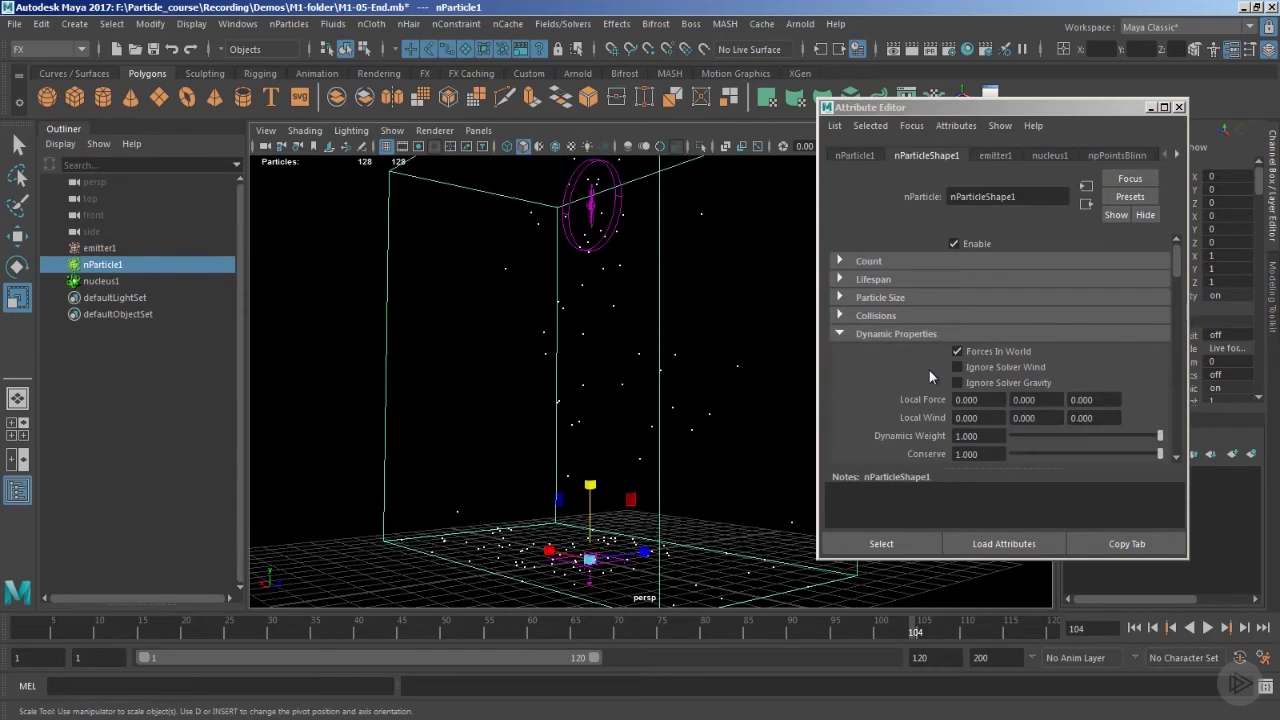
scroll(929, 372, "down", 5)
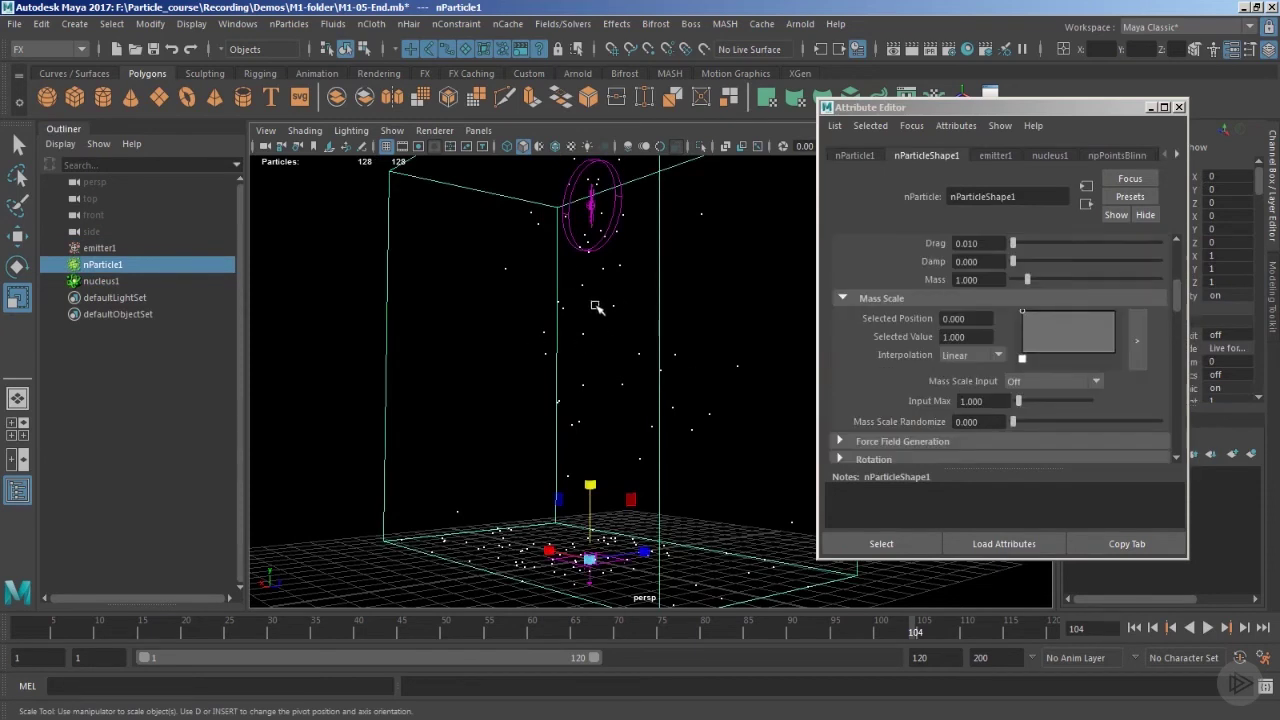
left_click_drag(628, 343, 631, 338, "alt")
scroll(884, 331, "down", 9)
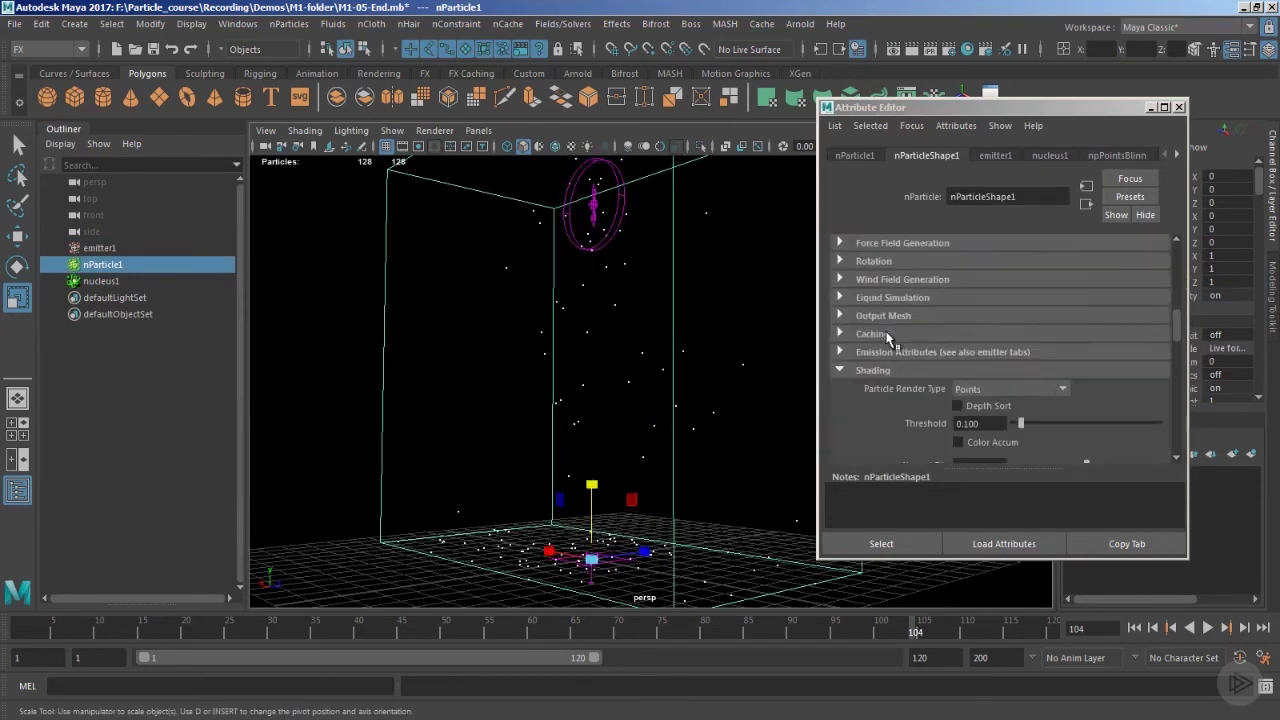
scroll(877, 288, "up", 1)
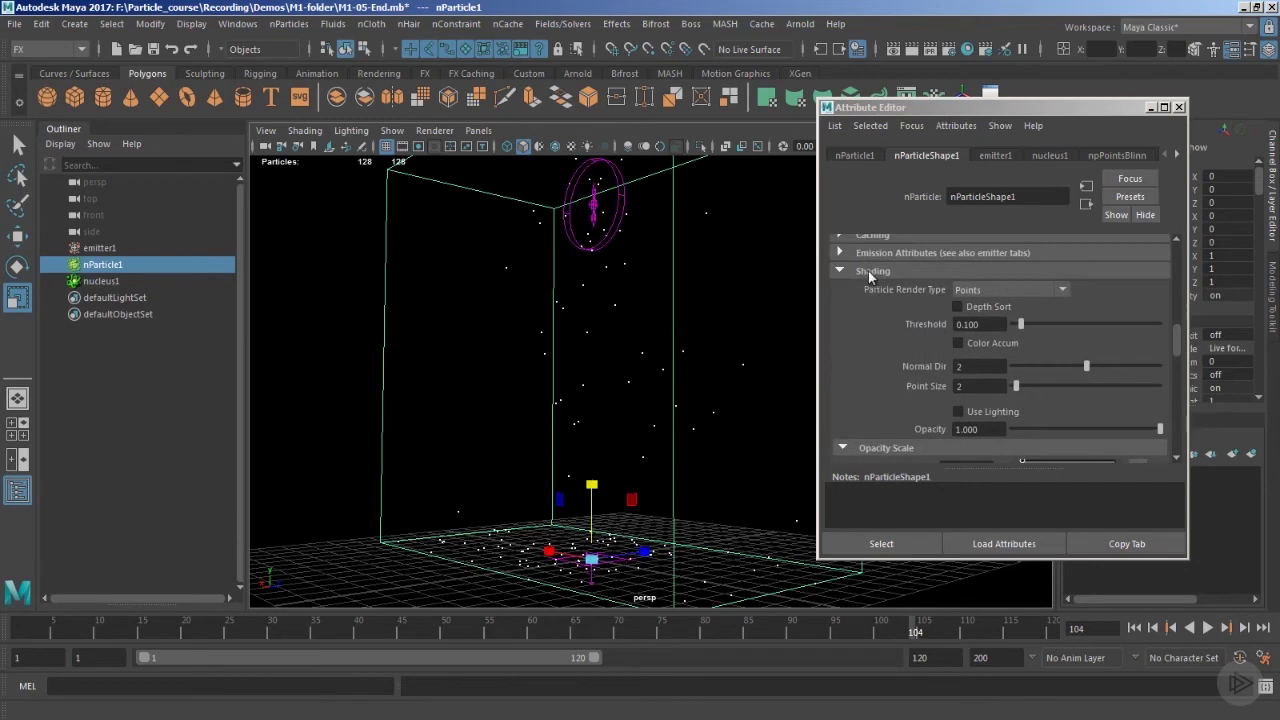
left_click(975, 290)
left_click(986, 404)
scroll(613, 358, "up", 5)
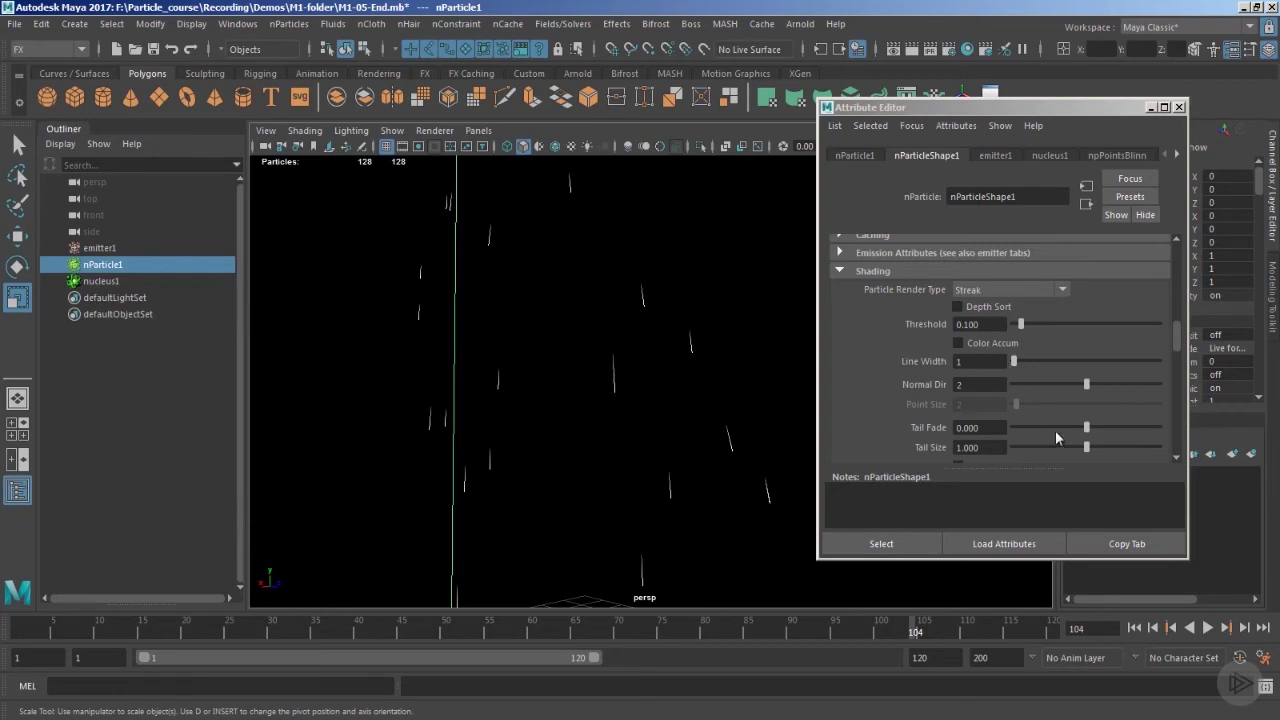
- Set the streak particles' Tail Fade to 1
scroll(978, 424, "down", 2)
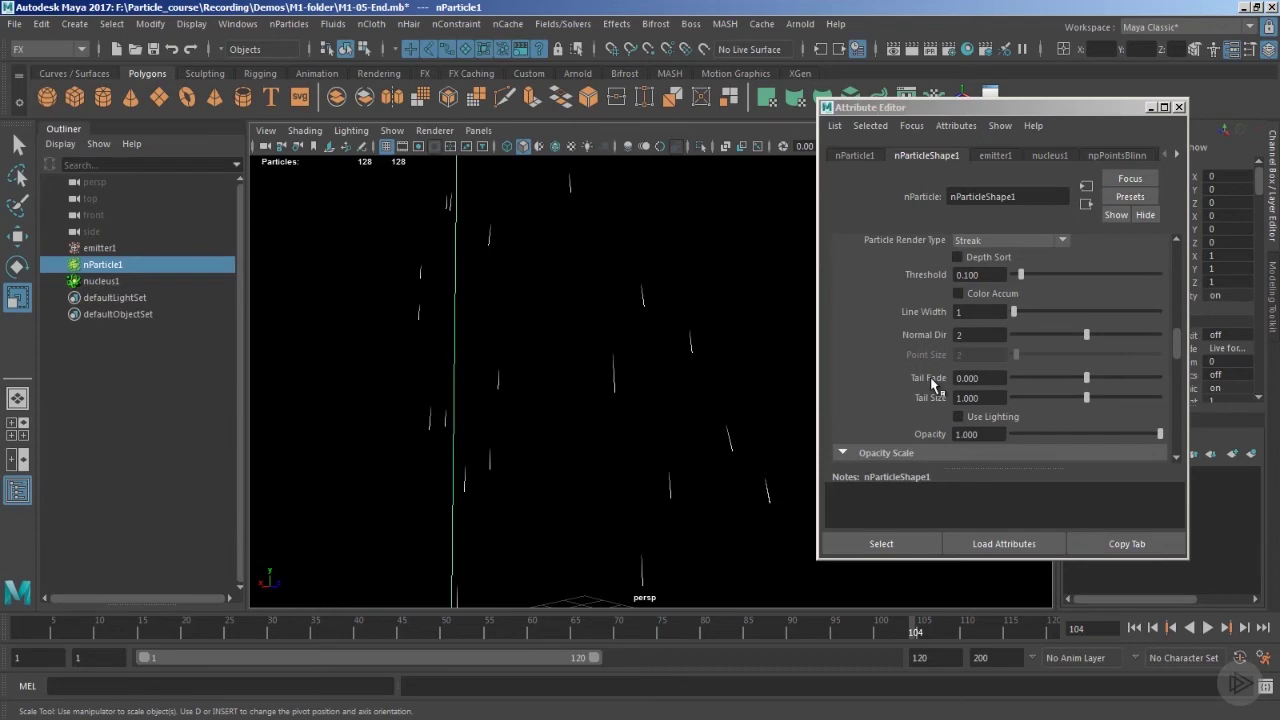
left_click_drag(1089, 378, 1249, 412)
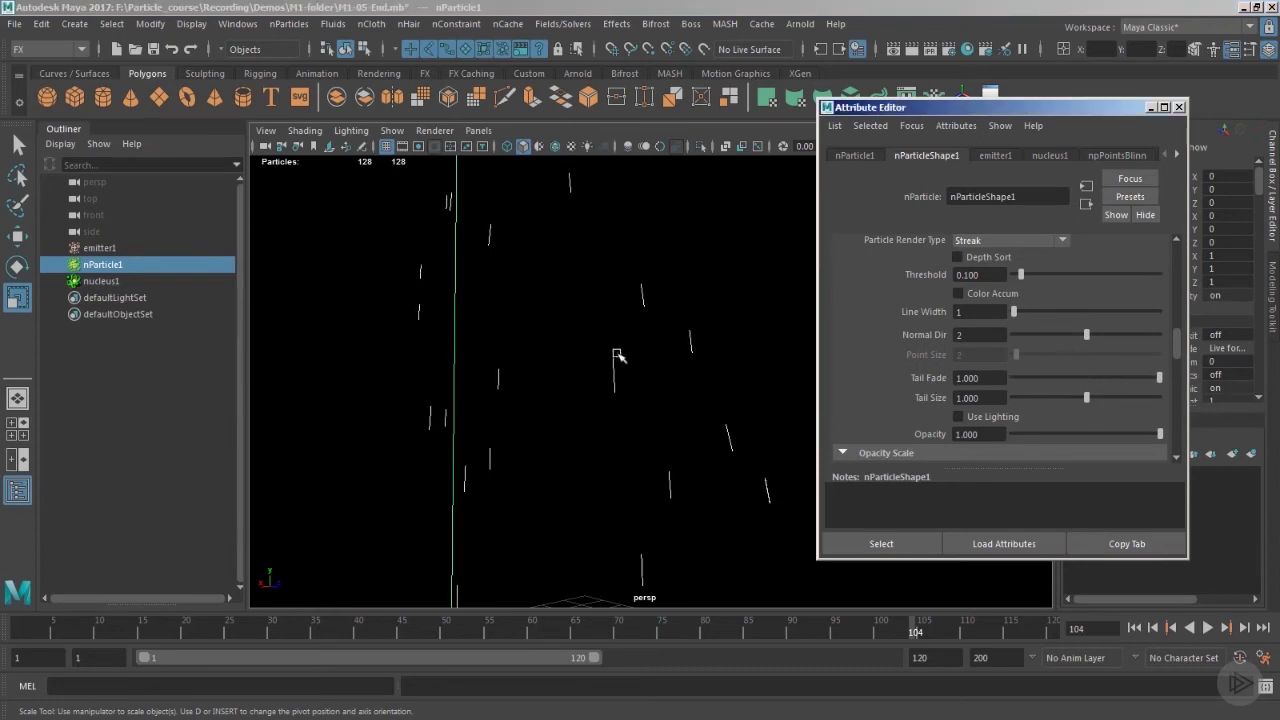
mouse_move(666, 363)
left_mouse_down("alt")
mouse_move(689, 371)
mouse_move(703, 403)
mouse_move(652, 426)
mouse_move(647, 443)
left_mouse_up("alt")
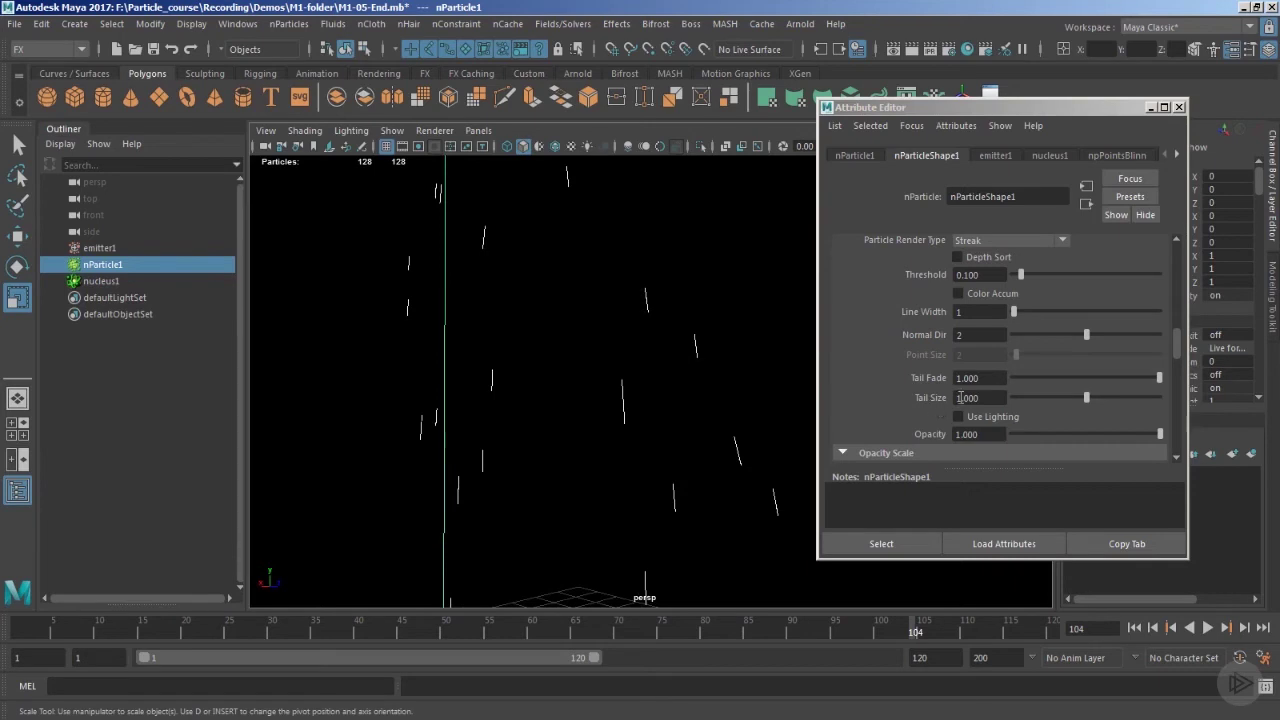
- Try a streak Tail Size of about 6.667, restore it to 1 and view the streaks from another angle
left_click(1088, 399)
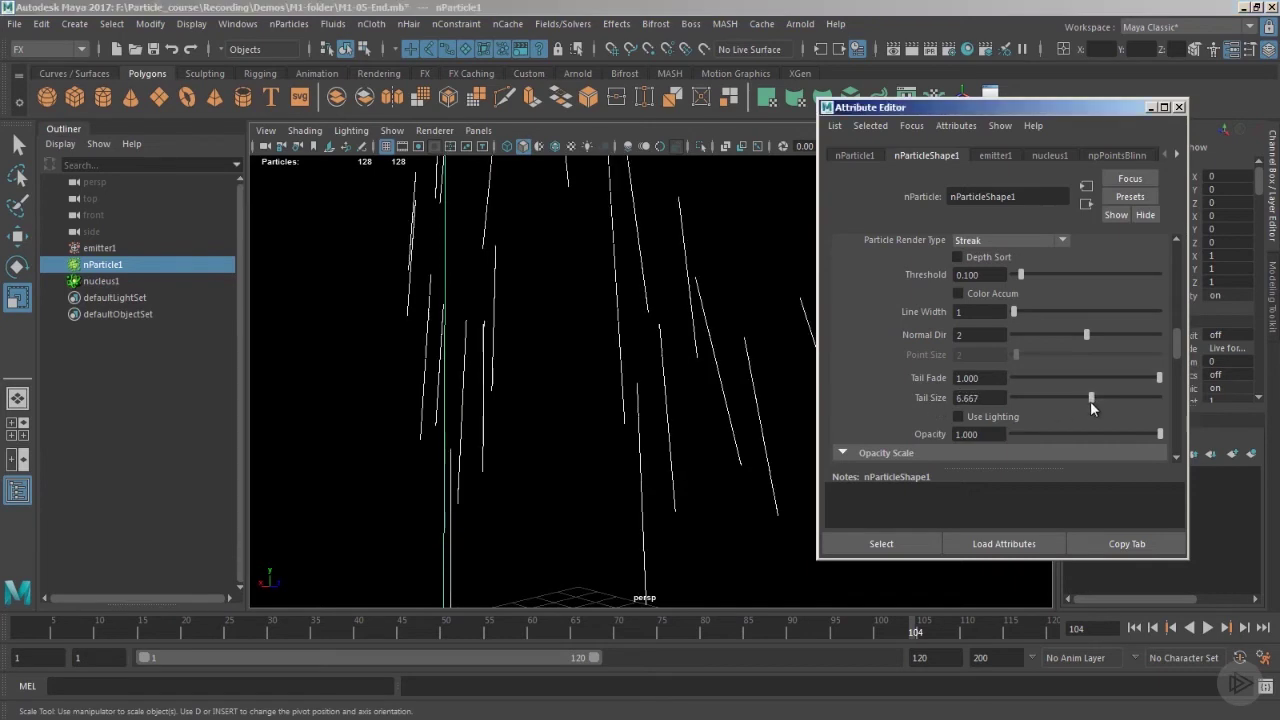
left_click_drag(1088, 402, 1087, 402)
left_click(988, 398)
key("Return")
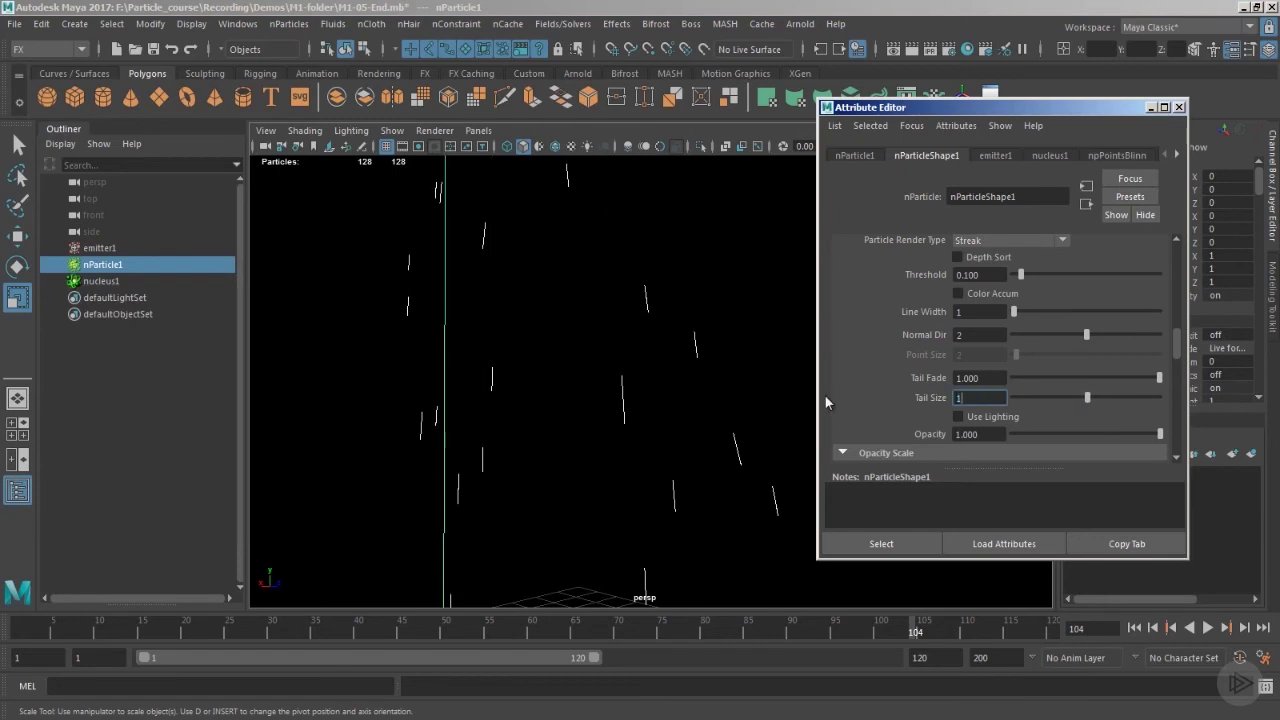
right_click_drag(743, 425, 629, 446, "alt")
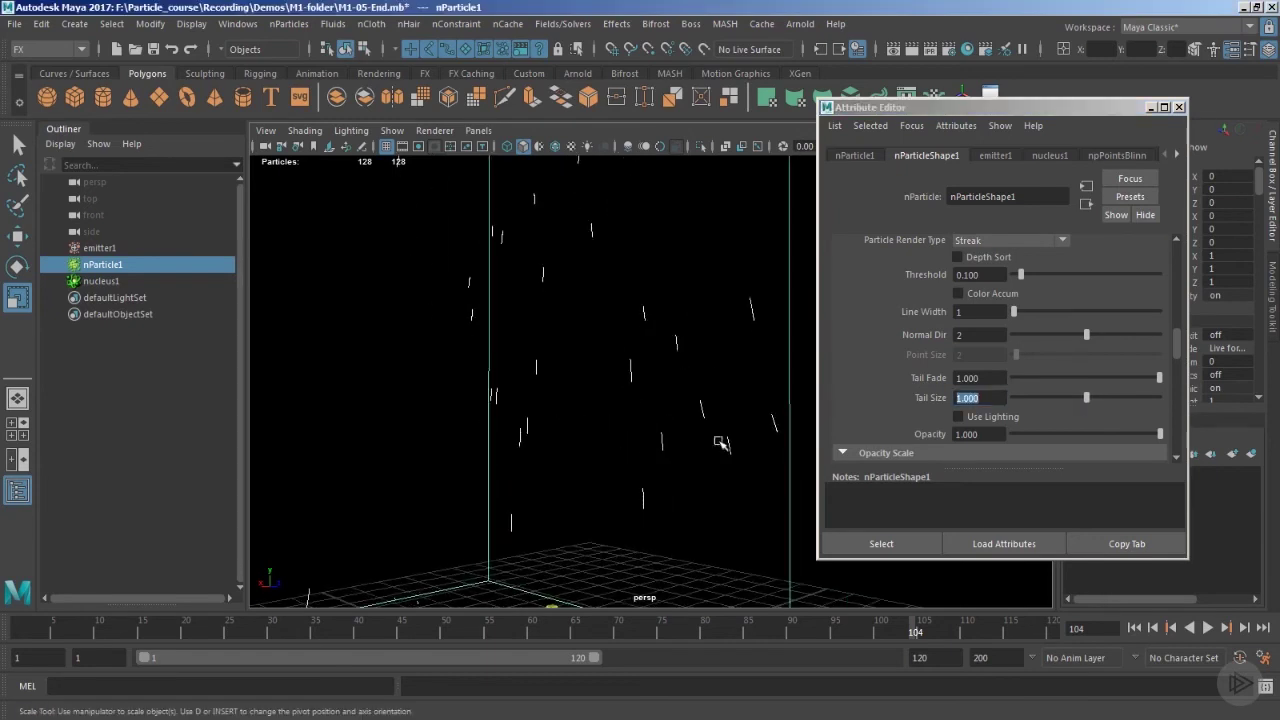
mouse_move(670, 410)
left_mouse_down("alt")
mouse_move(669, 437)
mouse_move(620, 370)
mouse_move(628, 386)
left_mouse_up("alt")
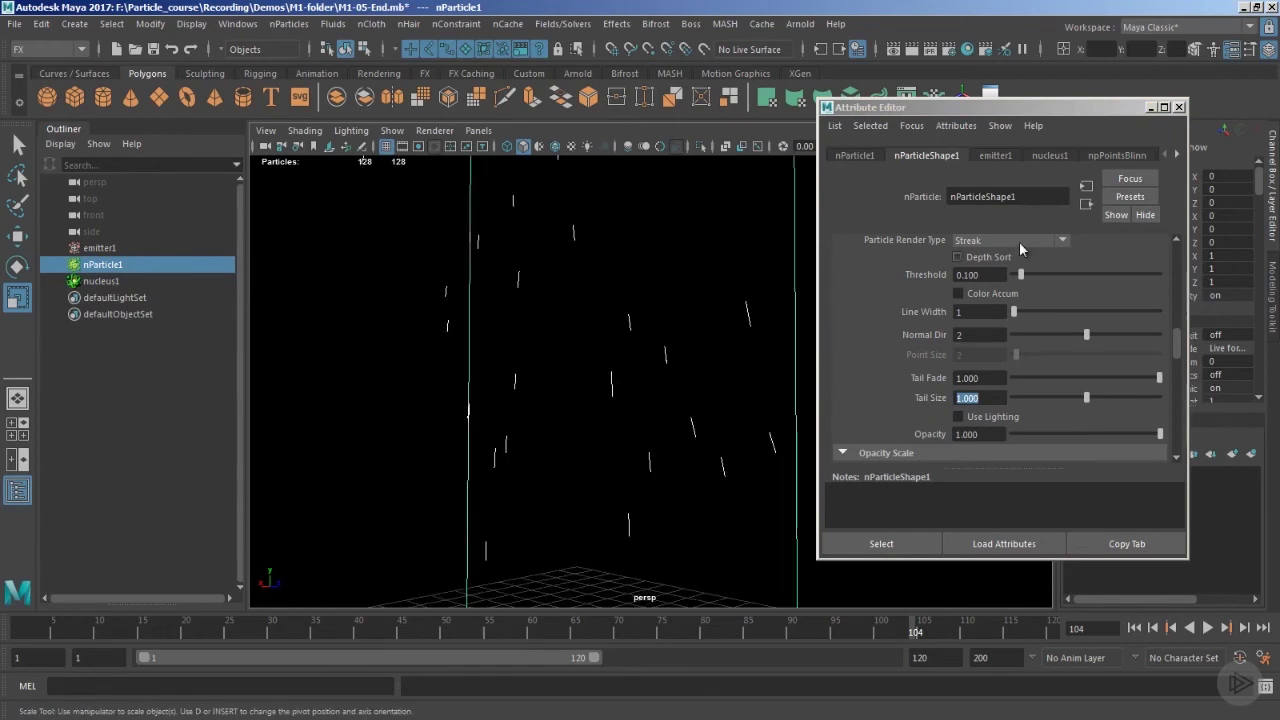
- Set the emitter's Away From Axis speed to 30
left_click(995, 156)
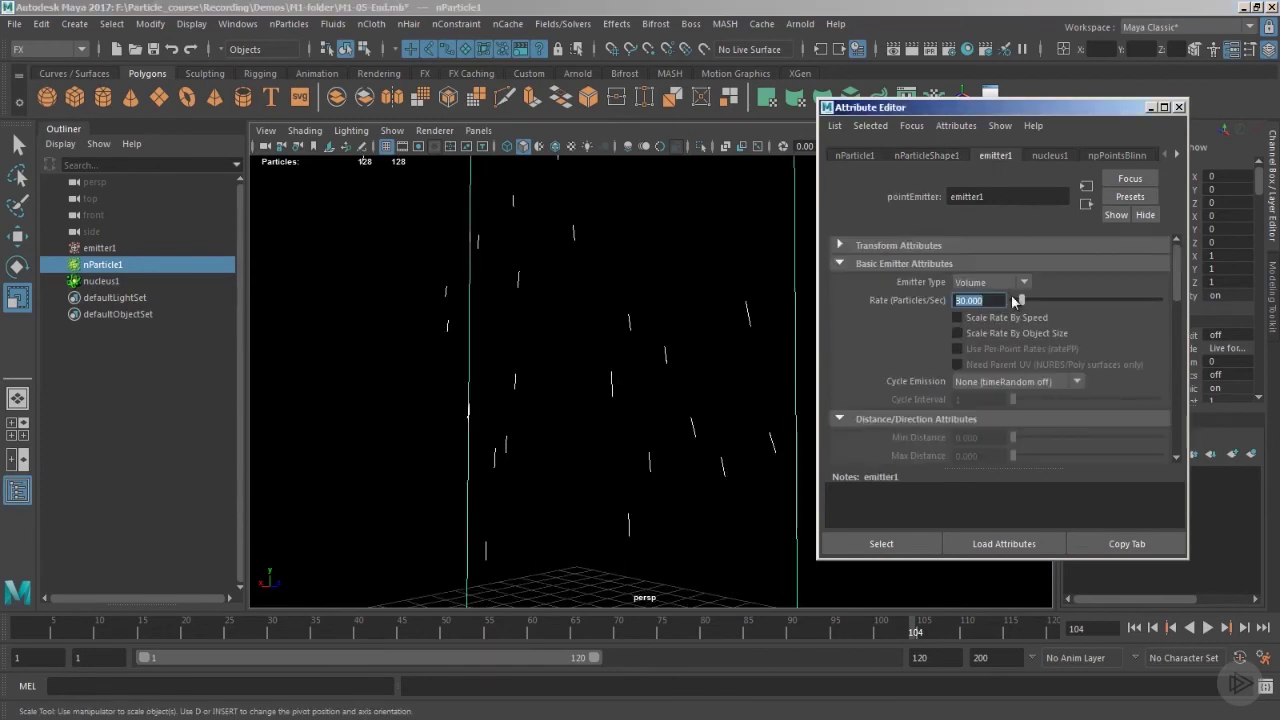
scroll(1001, 313, "down", 6)
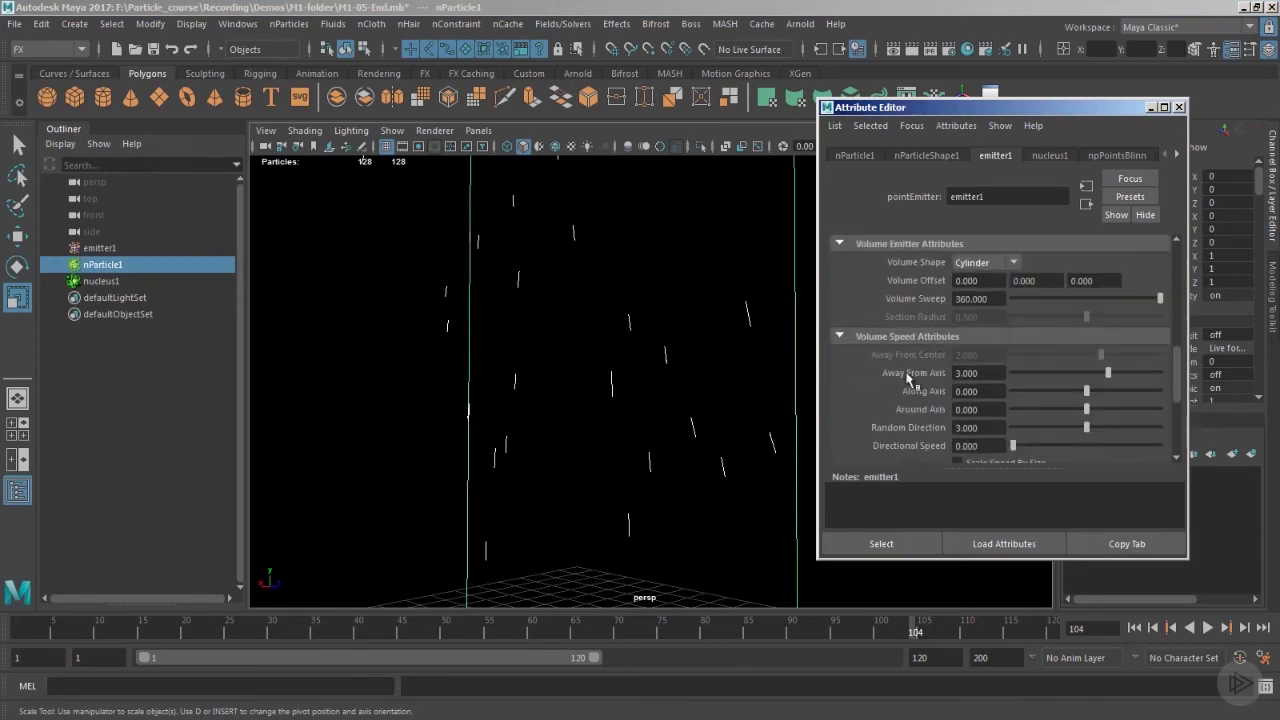
left_click_drag(1007, 374, 868, 377)
type("30")
key("Return")
- Play the simulation from the start, stop at frame 35 and examine the faster particles' streak length up close
left_click(1134, 627)
left_click(1212, 627)
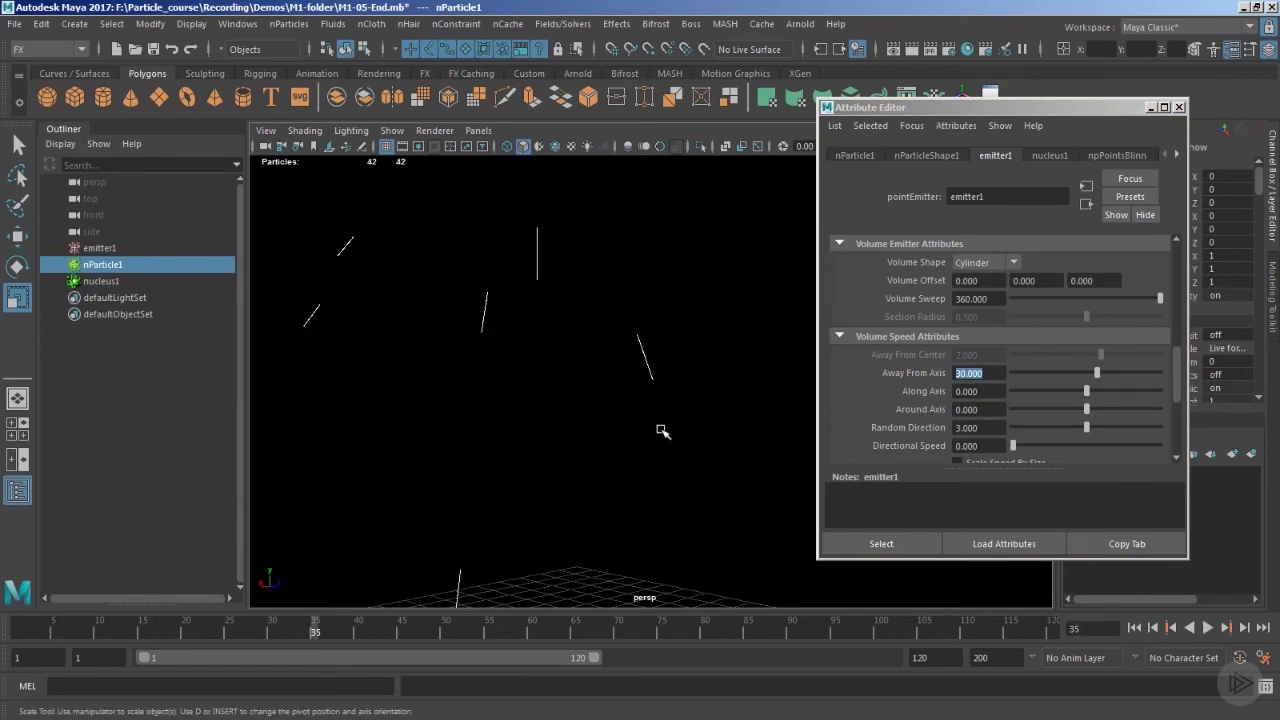
right_click_drag(605, 392, 801, 409, "alt")
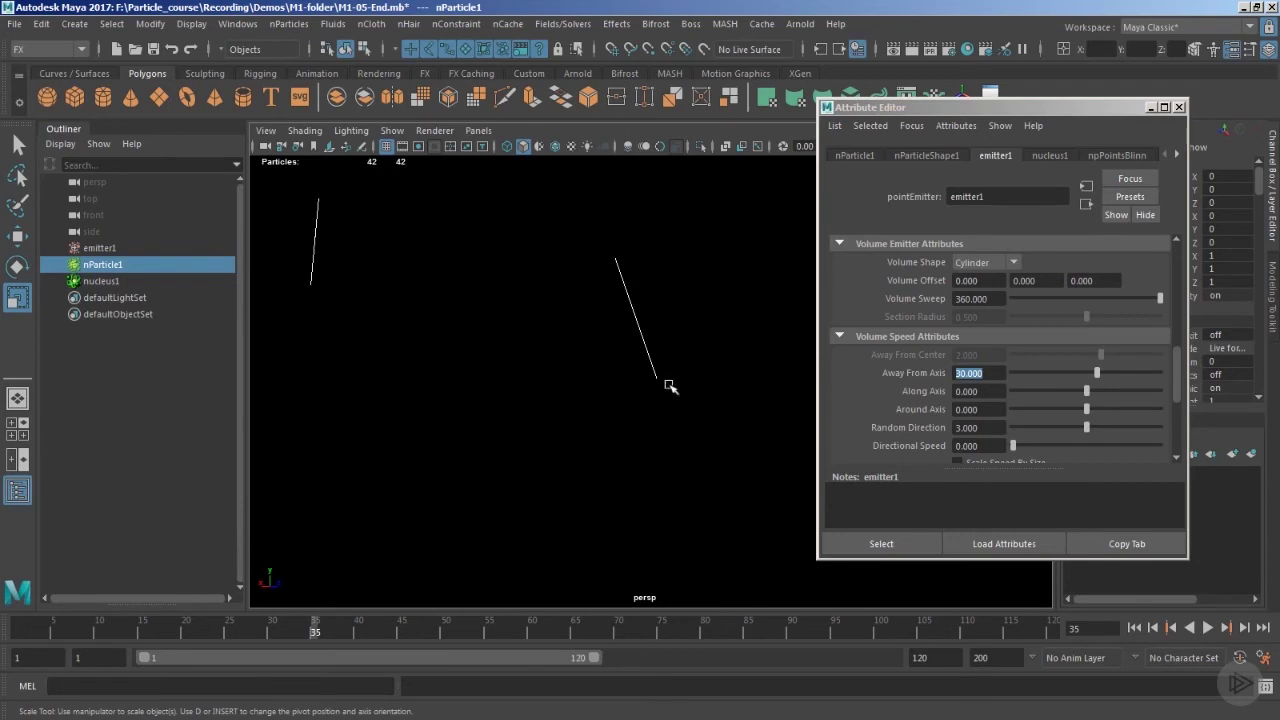
- Set the emitter's Away From Axis speed to 5 and play the simulation from the start
mouse_move(603, 254)
left_mouse_down("alt")
mouse_move(660, 409)
mouse_move(634, 414)
mouse_move(706, 418)
mouse_move(688, 380)
left_mouse_up("alt")
mouse_move(638, 278)
right_mouse_down("alt")
mouse_move(591, 391)
mouse_move(634, 429)
mouse_move(732, 428)
right_mouse_up("alt")
type("5")
key("Return")
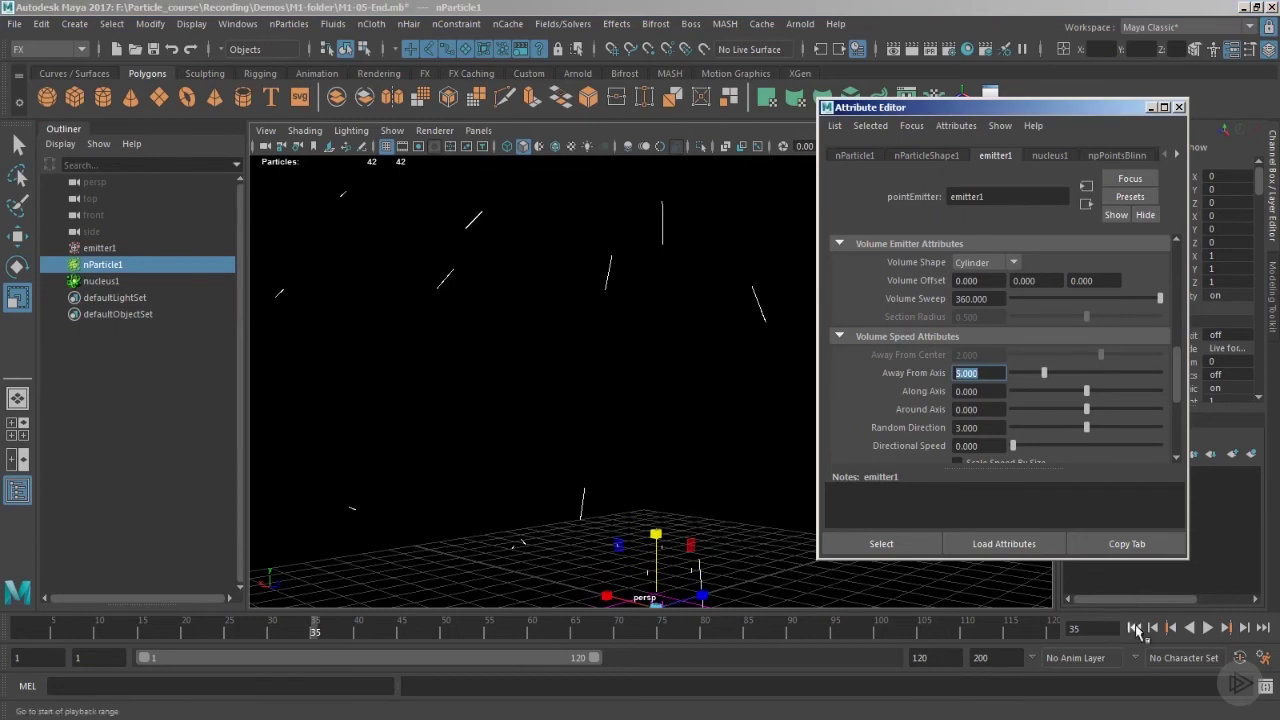
left_click(1134, 627)
left_click(1207, 627)
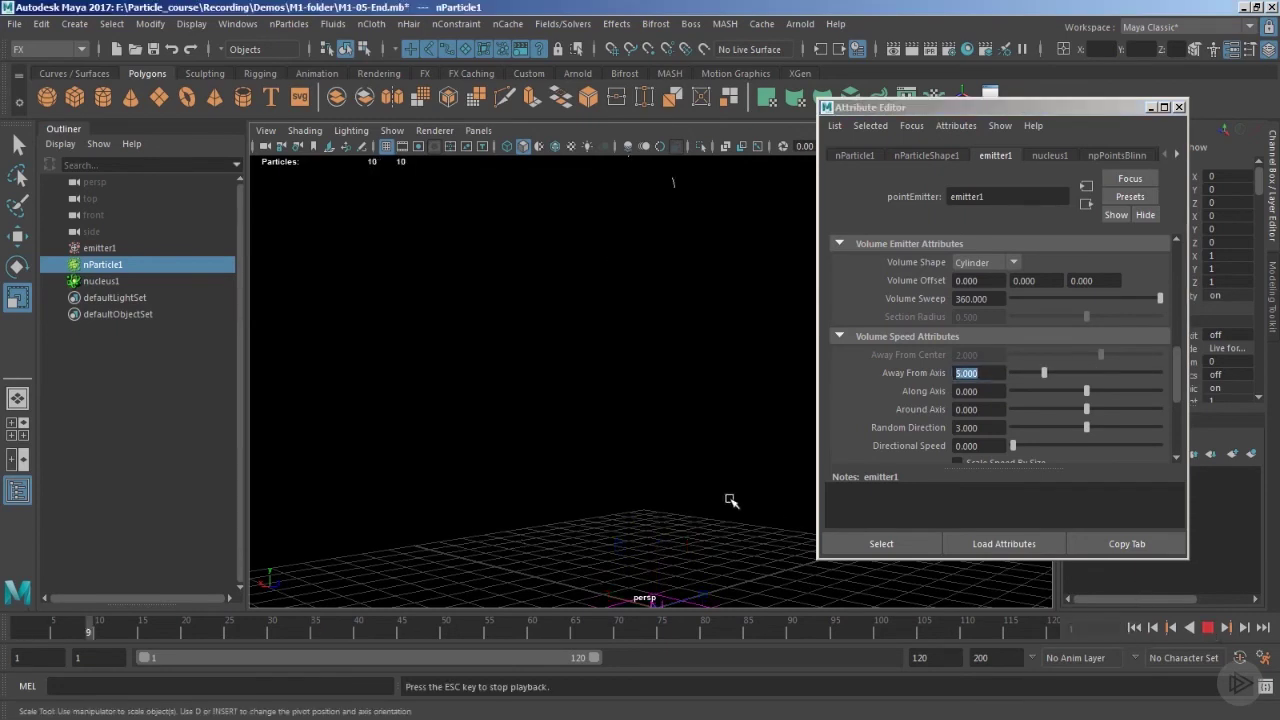
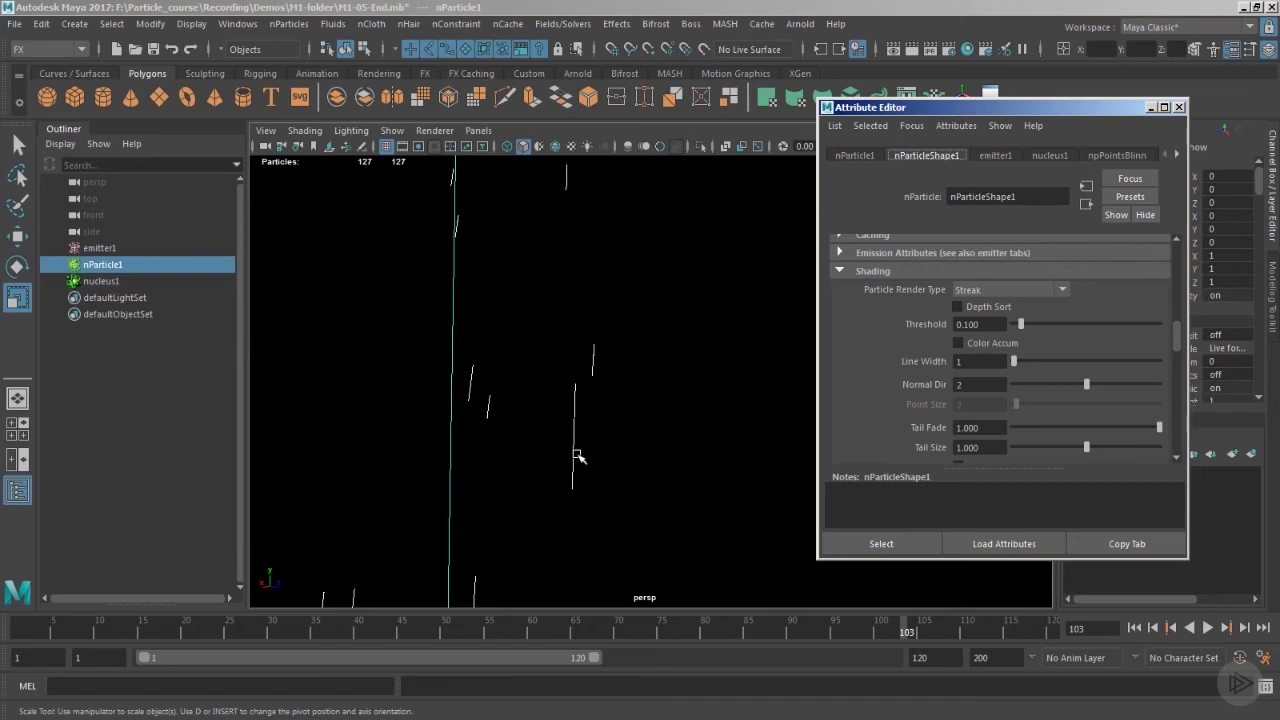
- Change the nParticle's Particle Render Type to Tube (s/w) and inspect the particle shapes
mouse_move(577, 456)
left_mouse_down("alt")
mouse_move(643, 494)
mouse_move(637, 503)
left_mouse_up("alt")
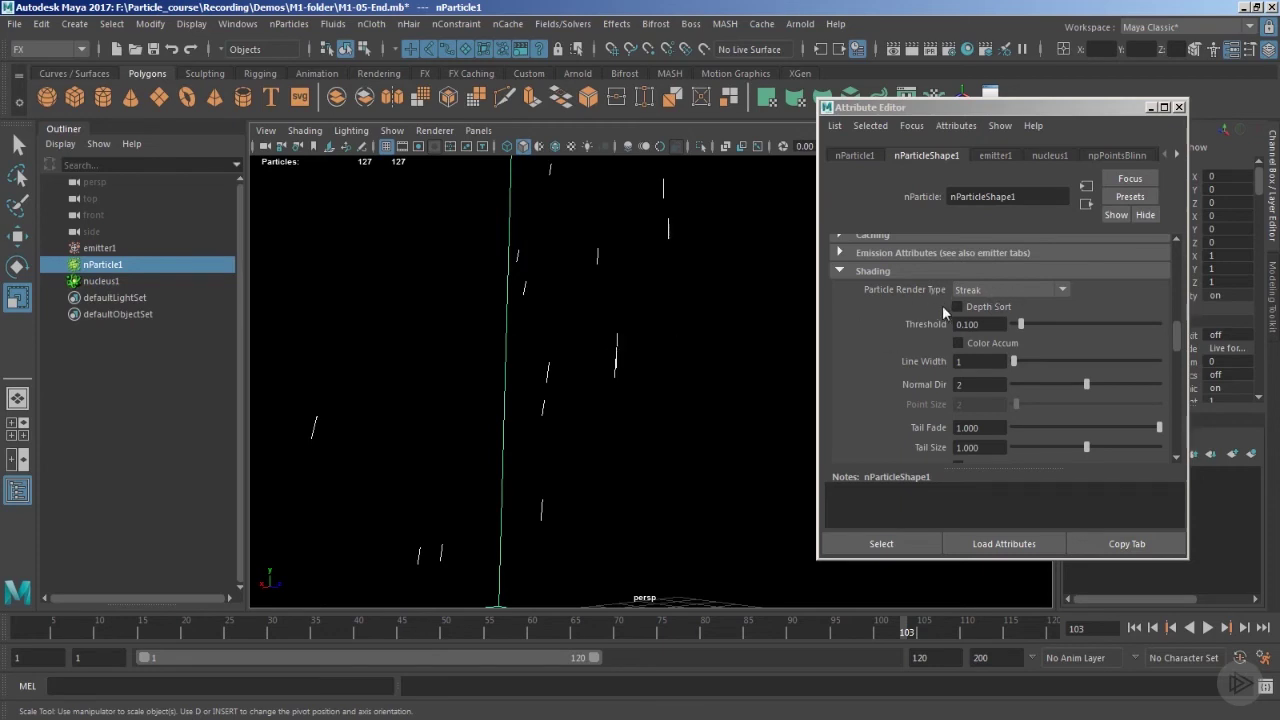
left_click(996, 291)
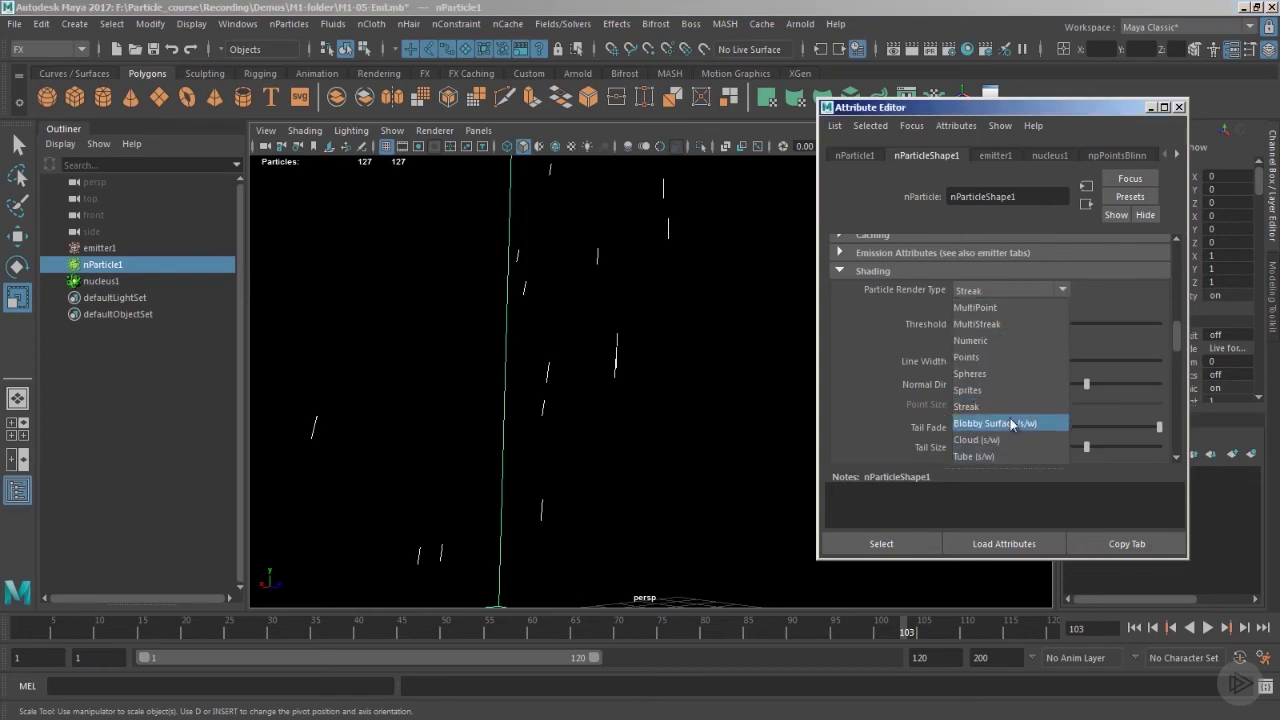
left_click(1040, 295)
left_click(1000, 292)
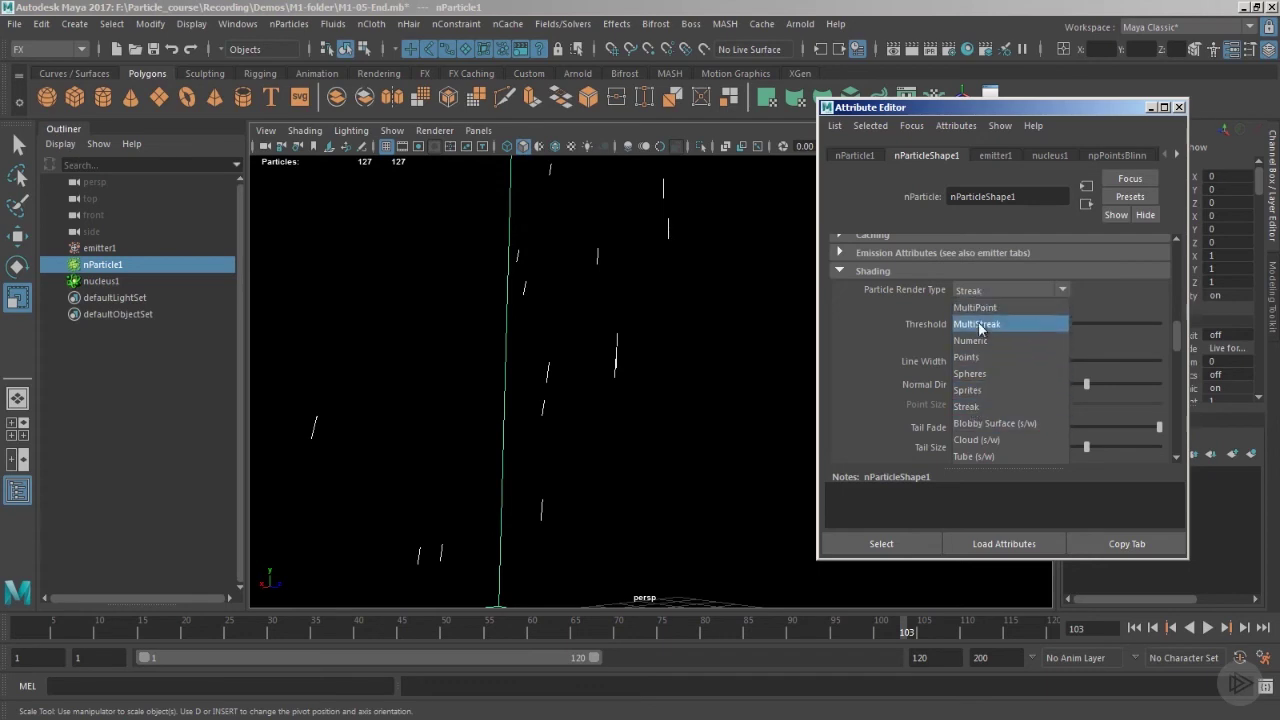
left_click(980, 458)
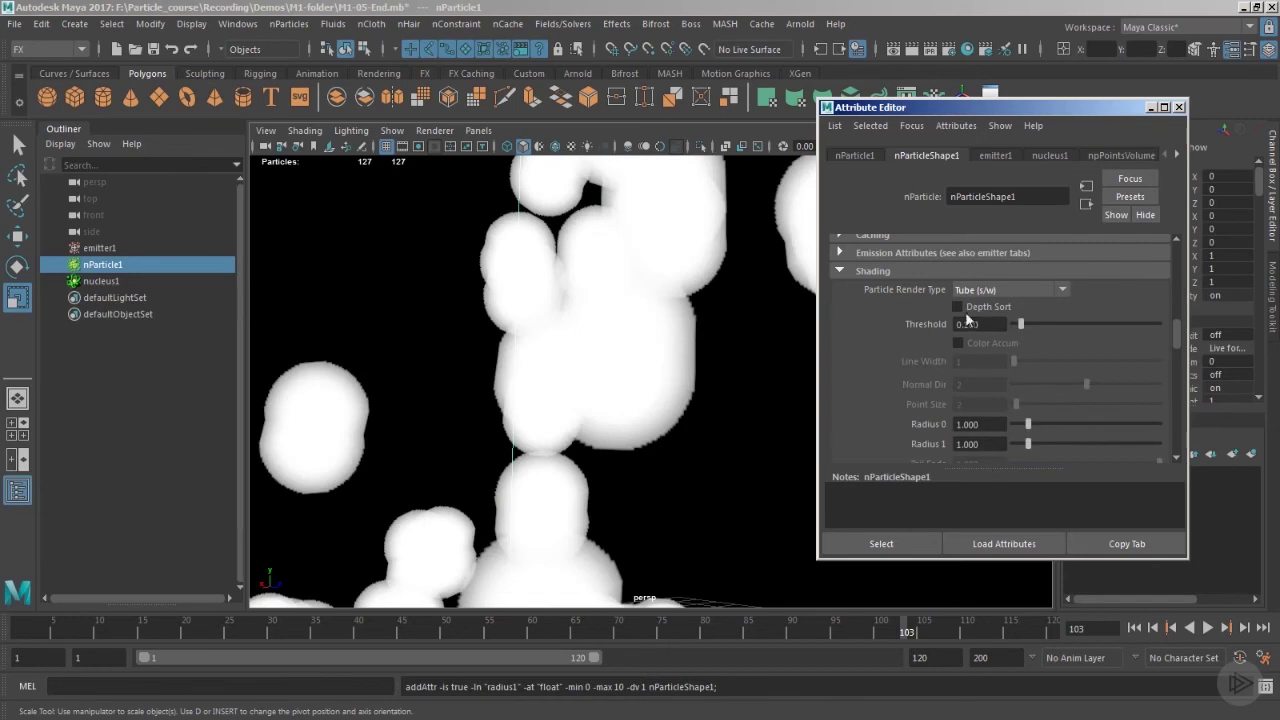
middle_click_drag(714, 404, 707, 446, "alt")
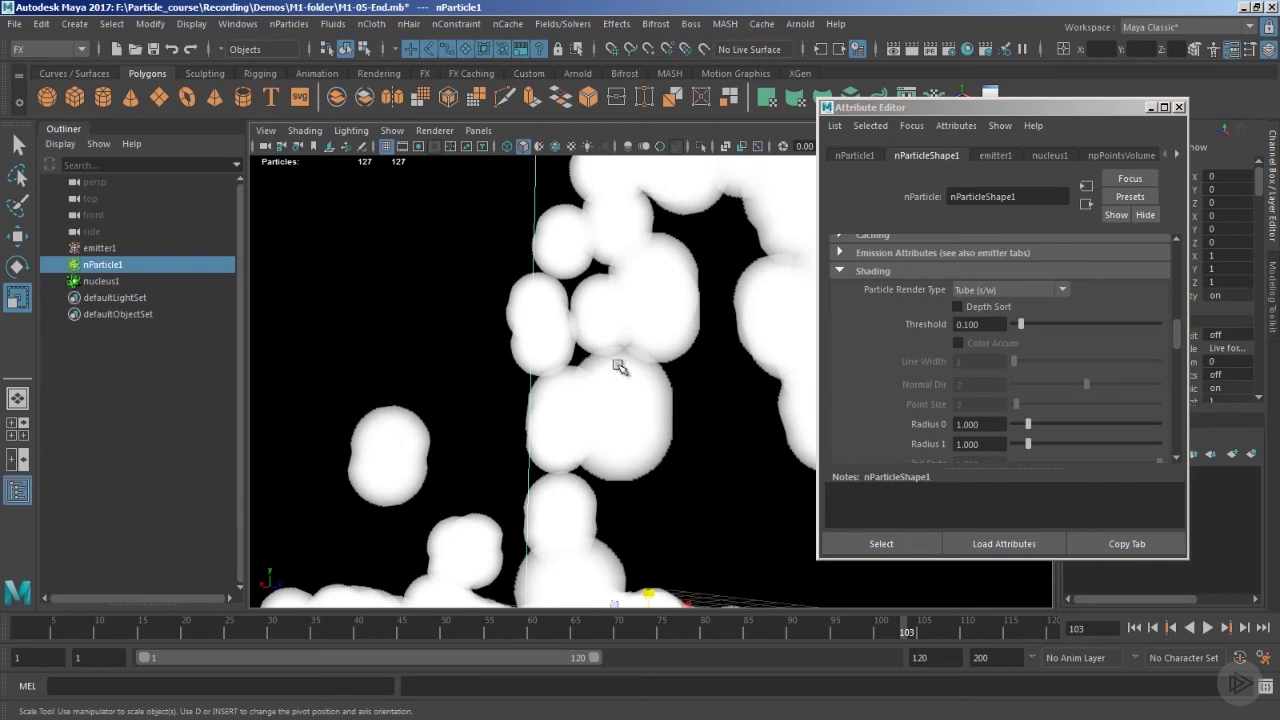
scroll(586, 404, "down", 3)
right_click_drag(587, 405, 692, 434, "alt")
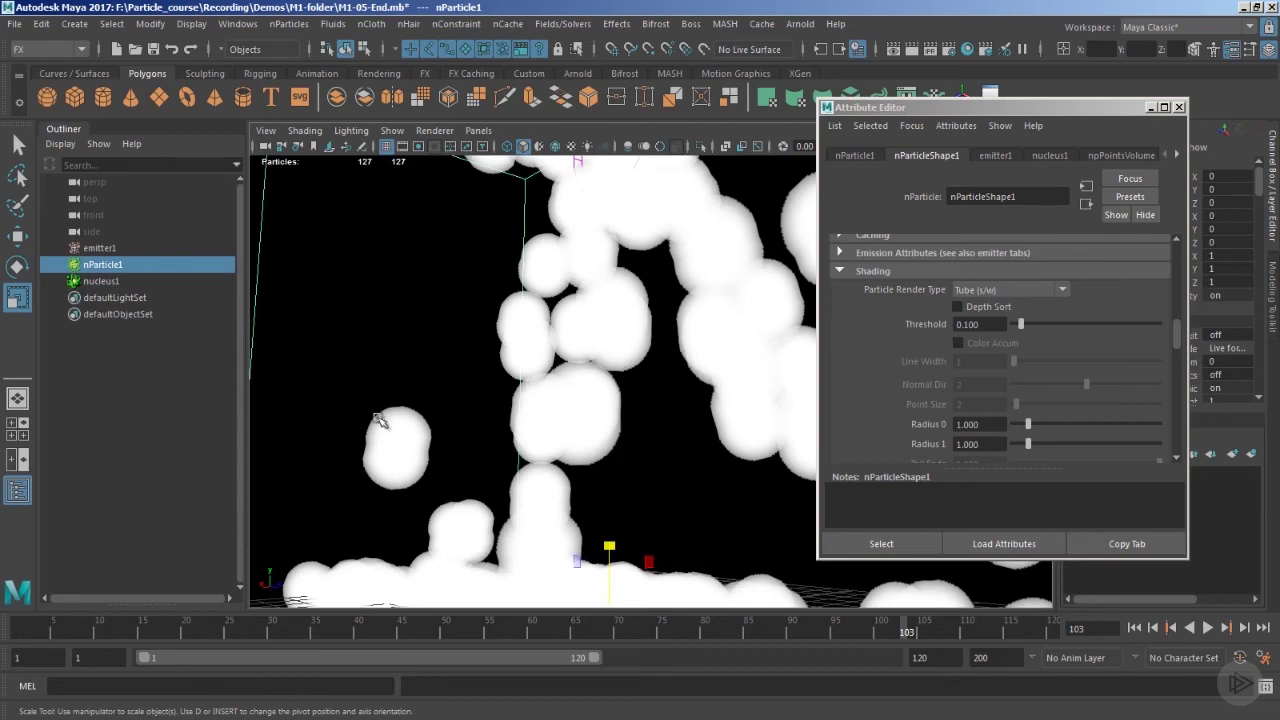
scroll(940, 350, "down", 1)
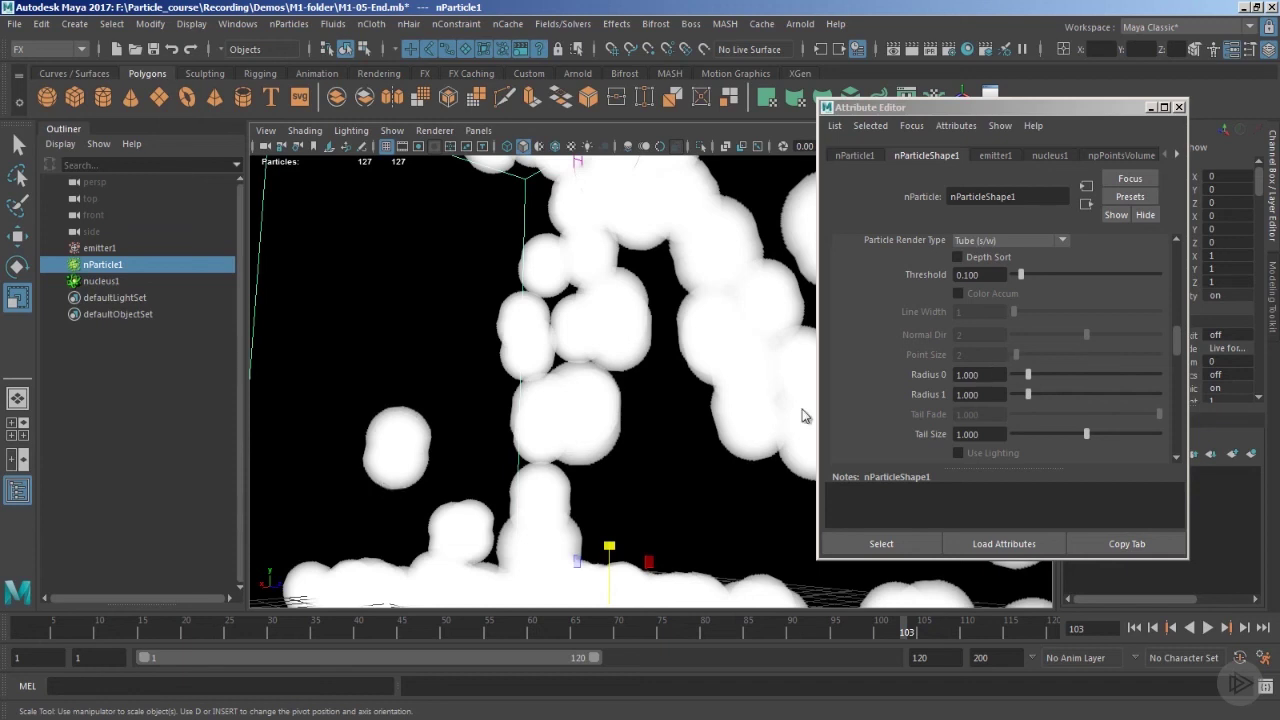
- Set both Radius 0 and Radius 1 of the tube particles to 0.025
left_click_drag(990, 375, 864, 390)
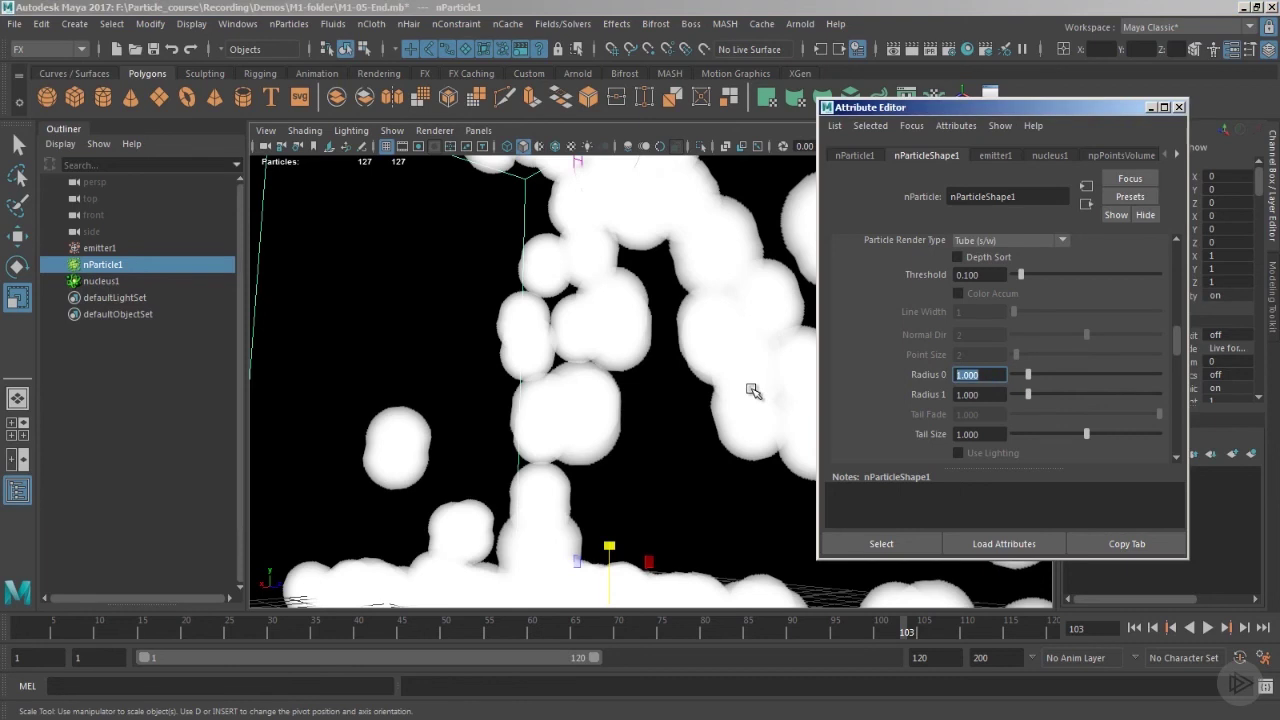
key("BackSpace")
type(".025")
key("Return")
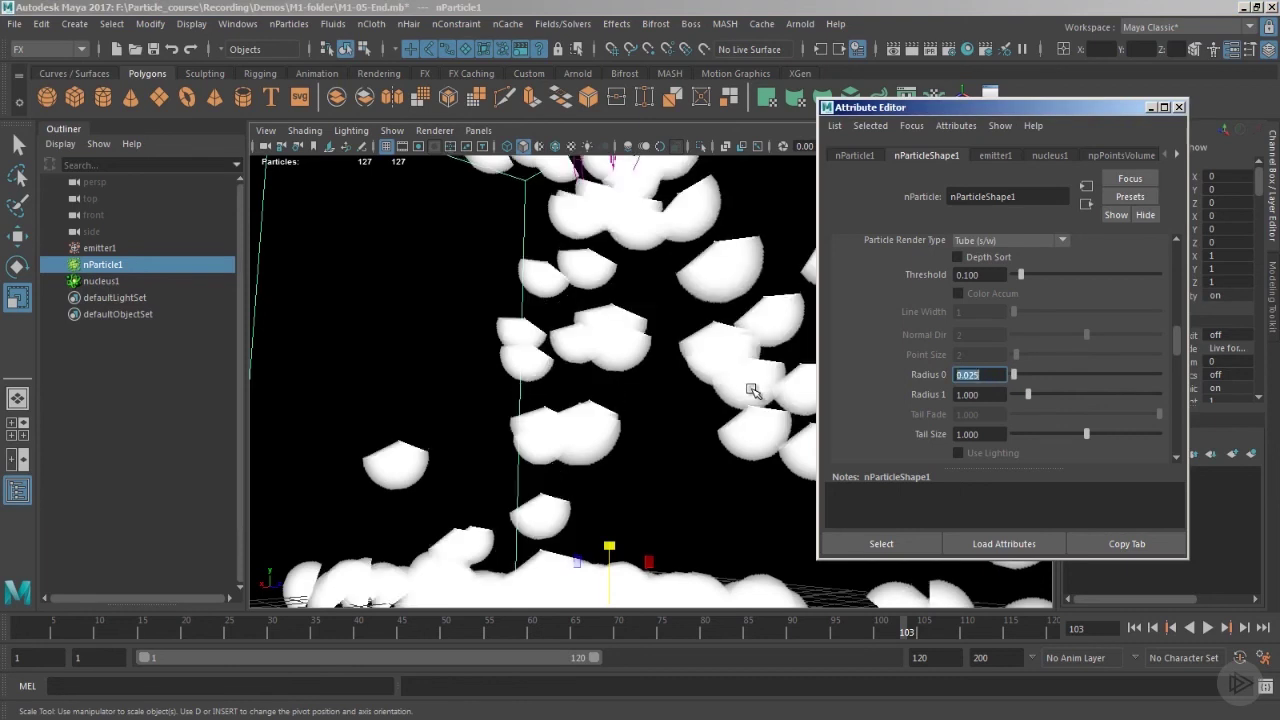
left_click(986, 393)
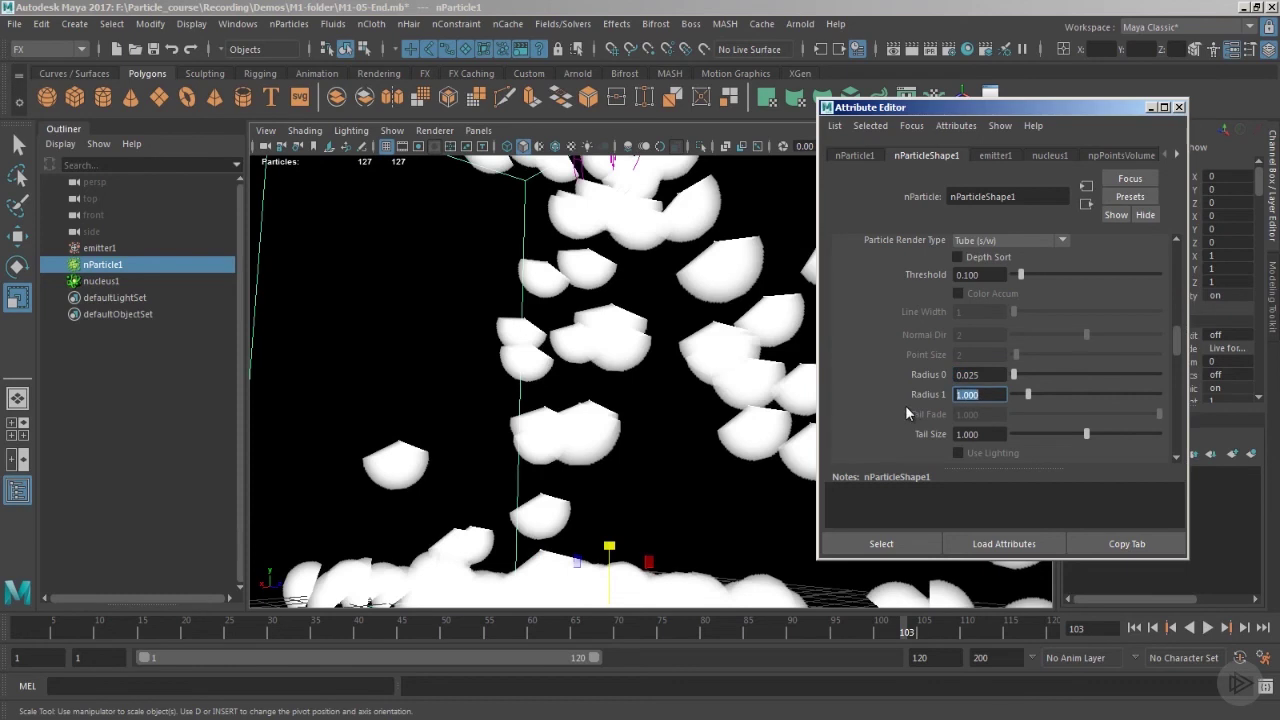
type(".025")
key("Return")
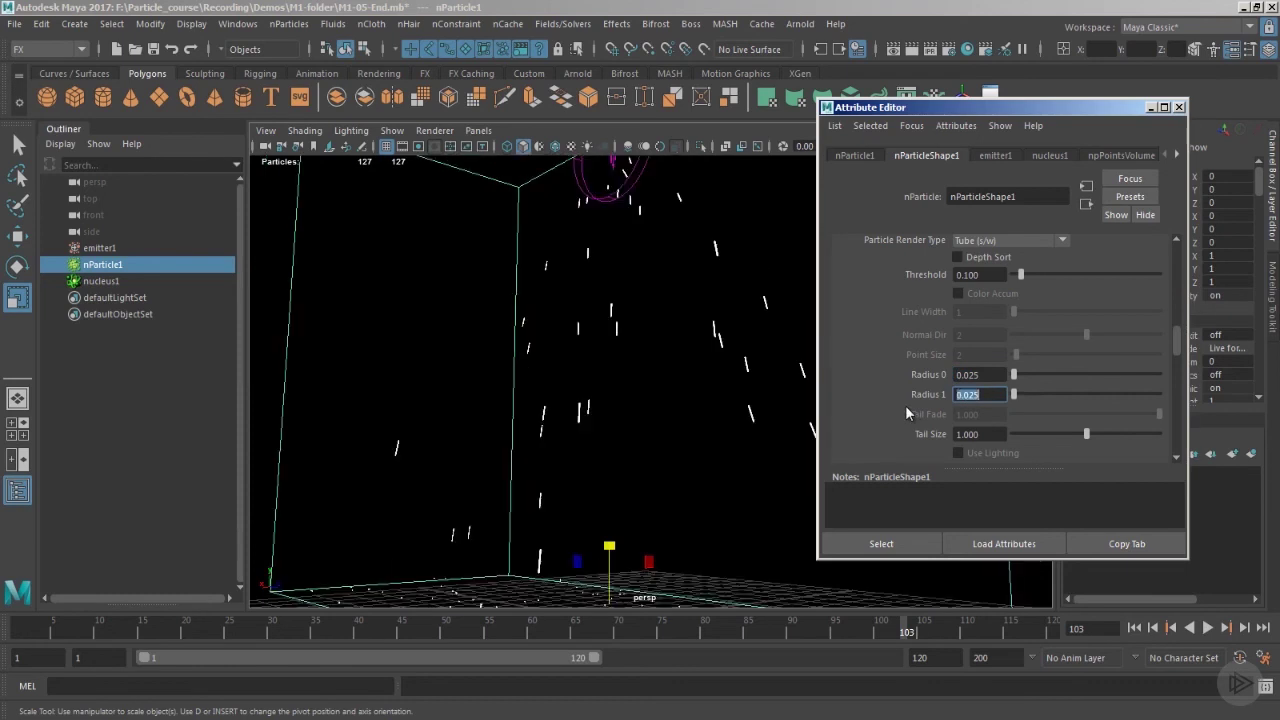
- Examine the thin tube particles up close and from farther away to judge their shape and length
right_click_drag(458, 463, 770, 457, "alt")
middle_click_drag(572, 478, 642, 458, "alt")
right_click_drag(642, 458, 686, 457, "alt")
right_click_drag(566, 484, 660, 492, "alt")
middle_click_drag(657, 500, 664, 448, "alt")
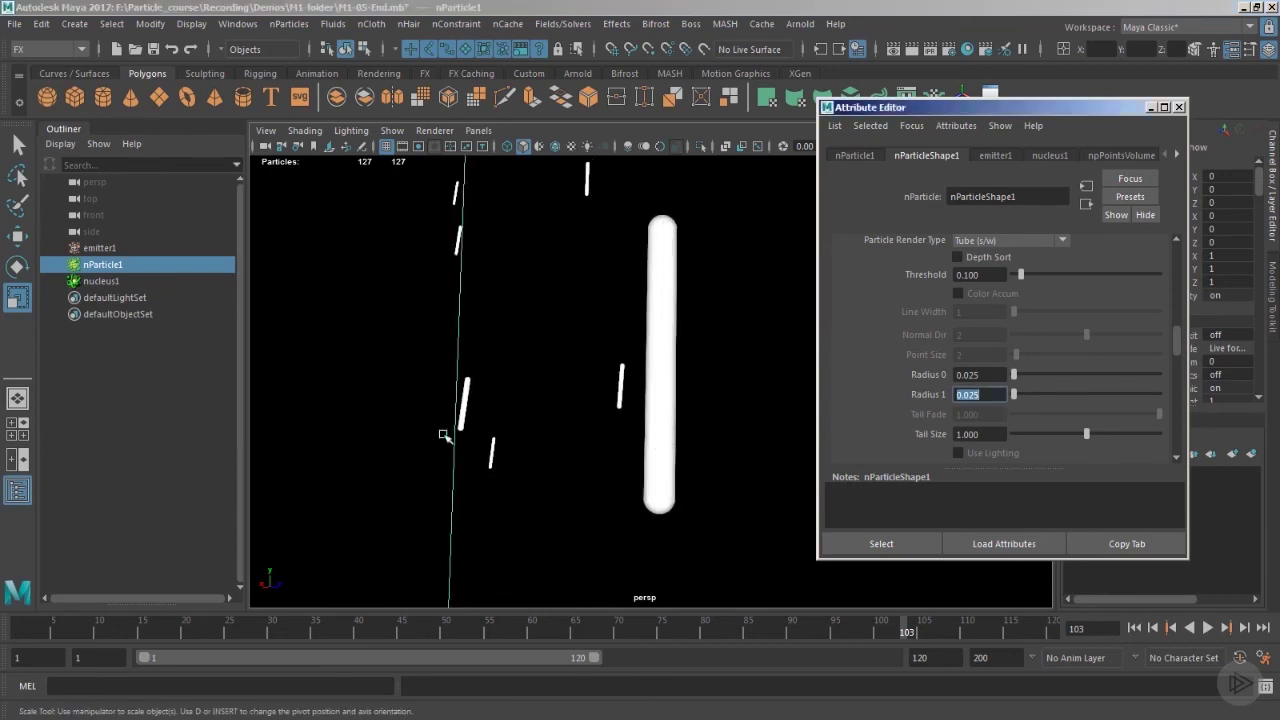
right_click_drag(698, 468, 567, 489, "alt")
left_click_drag(648, 506, 708, 483, "alt")
right_click_drag(708, 483, 626, 460, "alt")
left_click_drag(626, 460, 631, 463, "alt")
left_click_drag(656, 526, 662, 390, "alt")
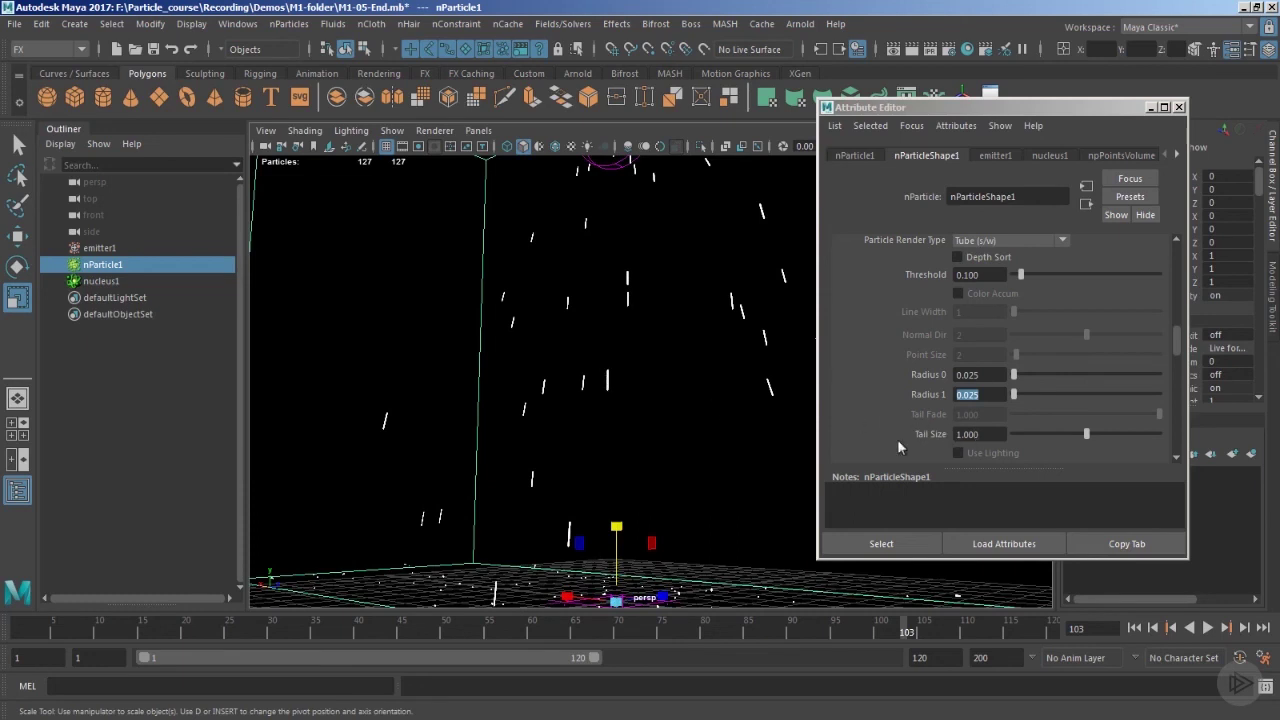
- Try a tube Tail Size of 0 and play the simulation from the start, stopping at frame 86
left_click(994, 433)
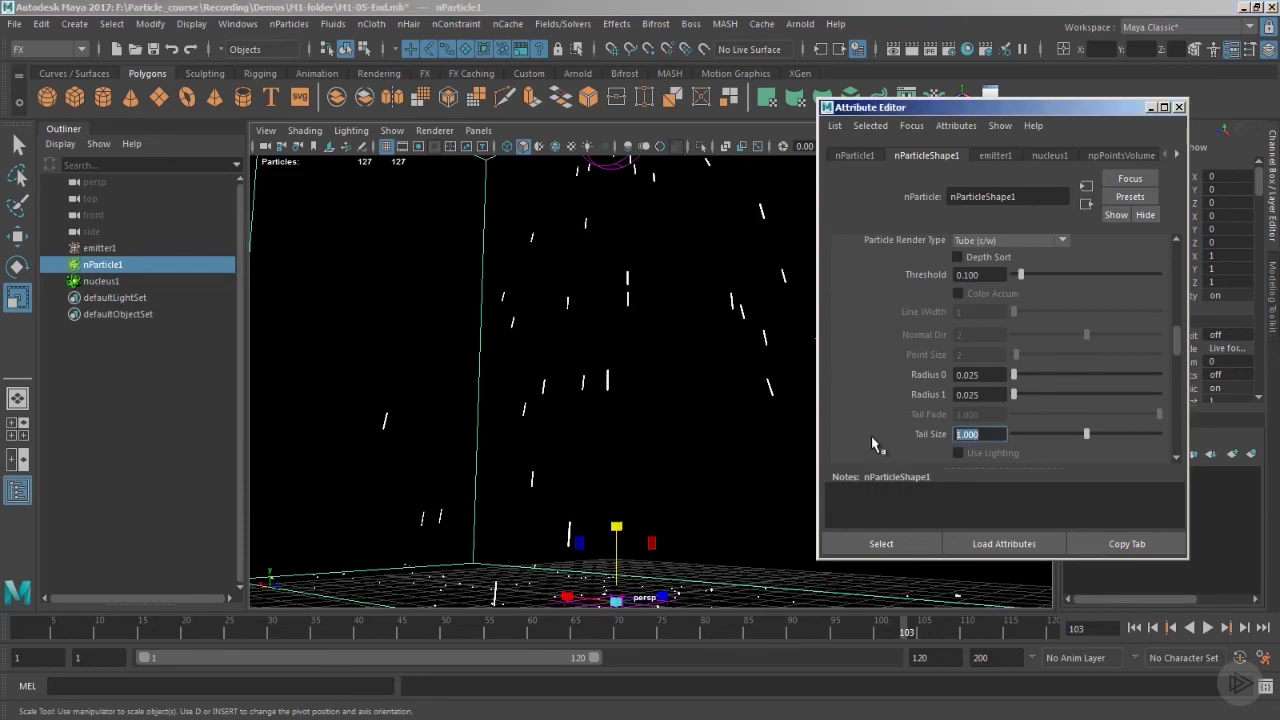
type("0")
key("Return")
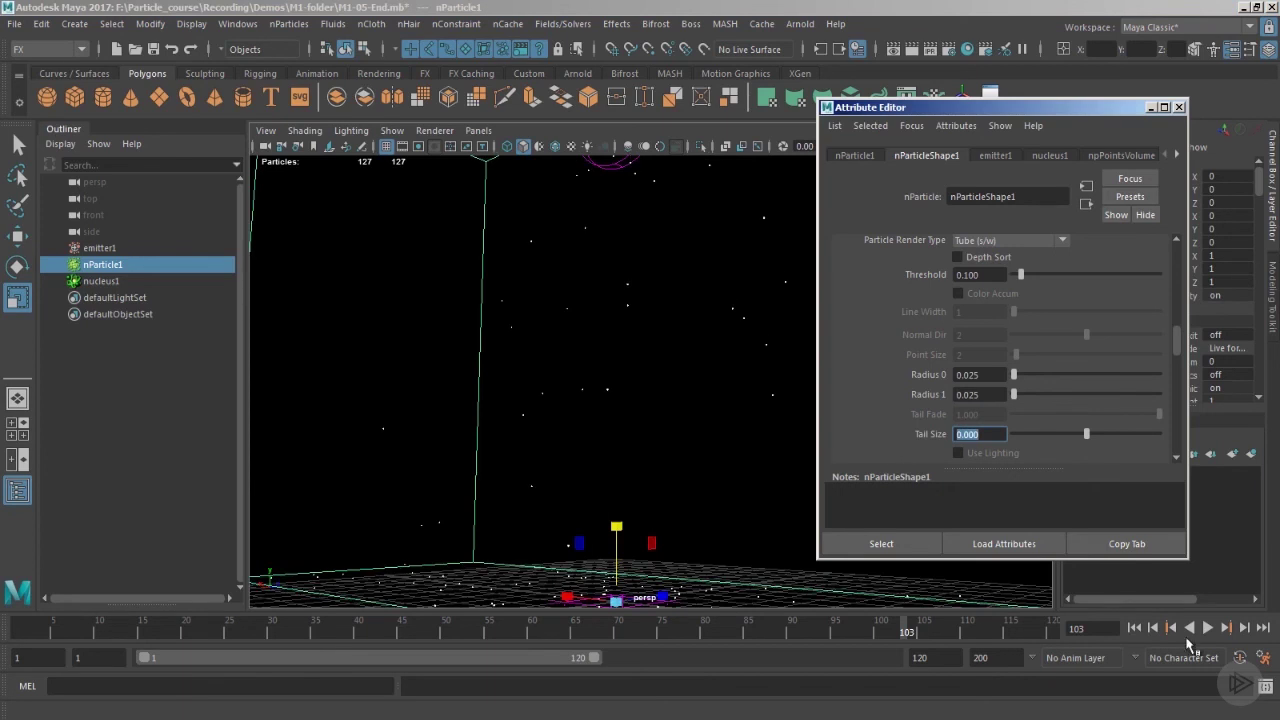
left_click(1134, 627)
left_click(1207, 627)
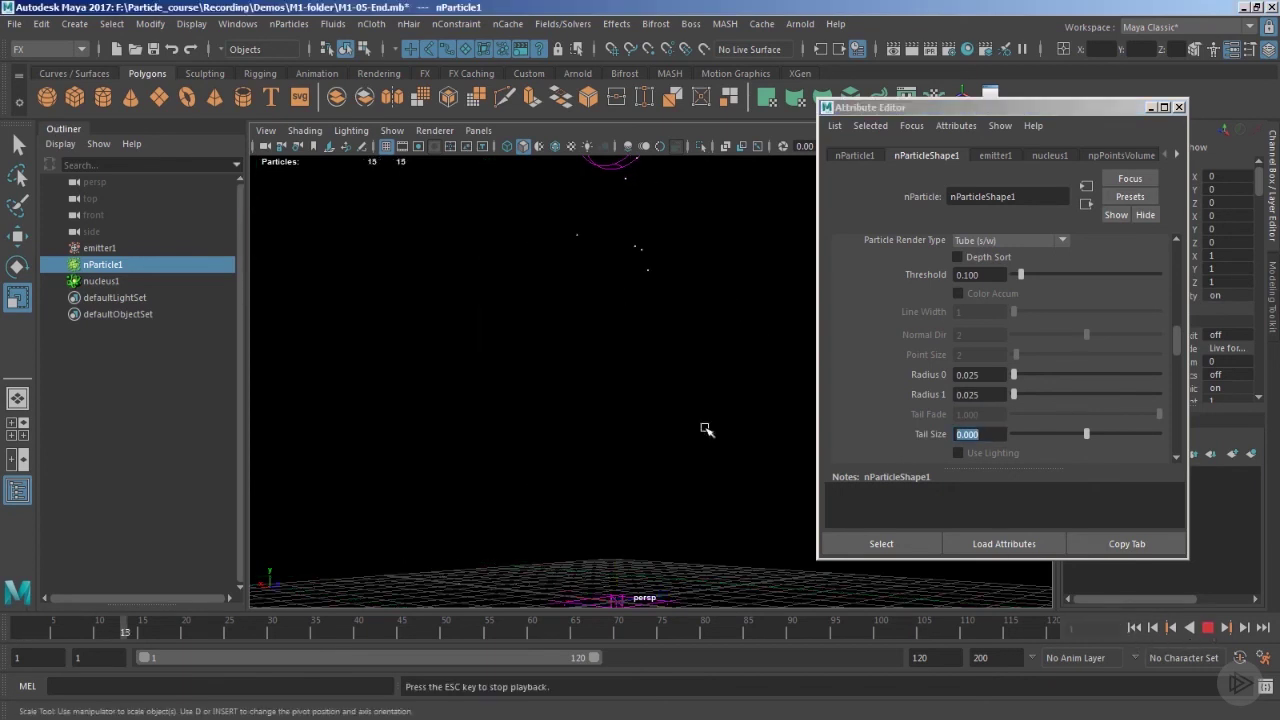
middle_click_drag(683, 486, 685, 420, "alt")
left_click_drag(685, 421, 658, 462, "alt")
key("Escape")
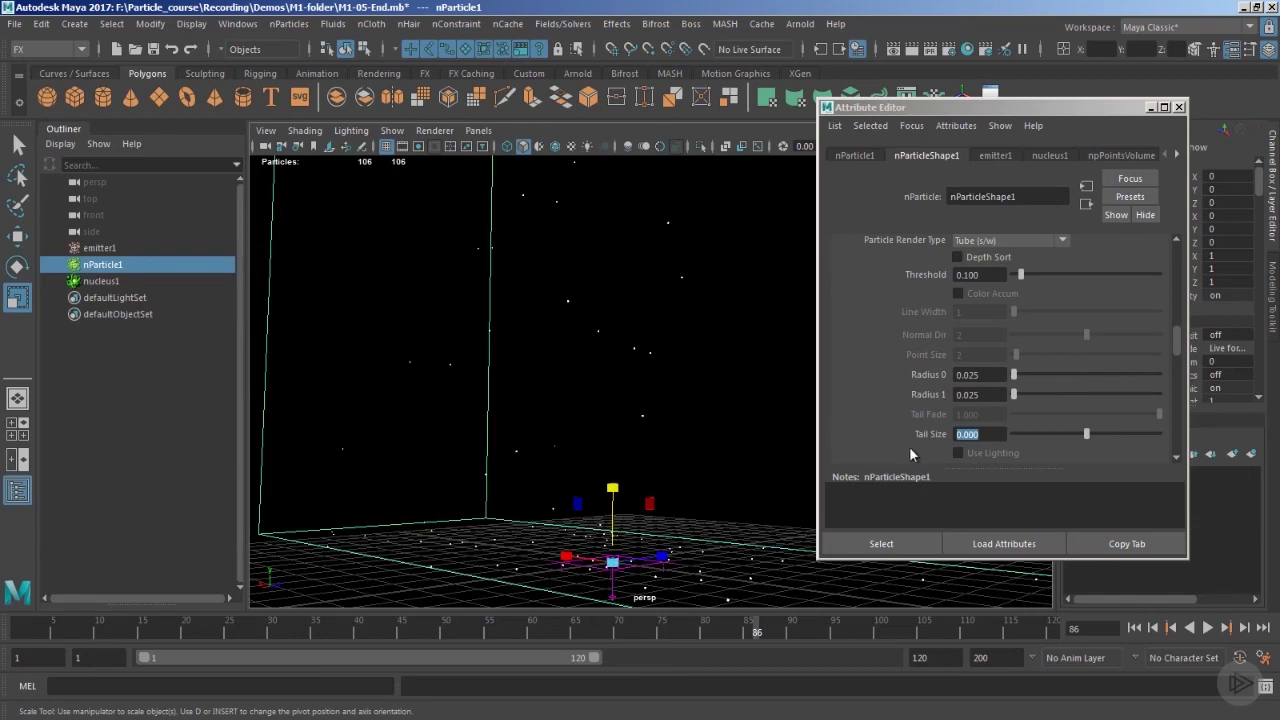
- Try a tube Tail Size of 1.5 and compare the falling and ground-level particles from several angles
type("1.5")
key("Return")
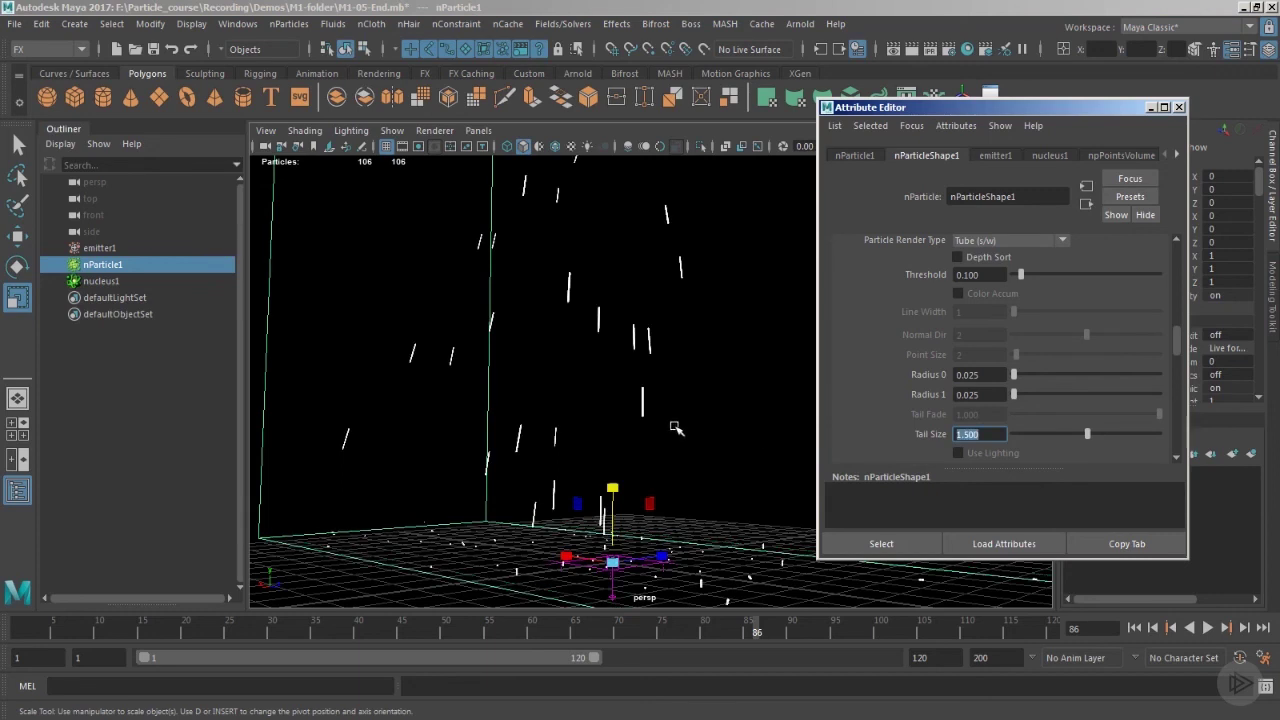
mouse_move(689, 486)
left_mouse_down("alt")
mouse_move(703, 409)
mouse_move(686, 449)
mouse_move(702, 458)
left_mouse_up("alt")
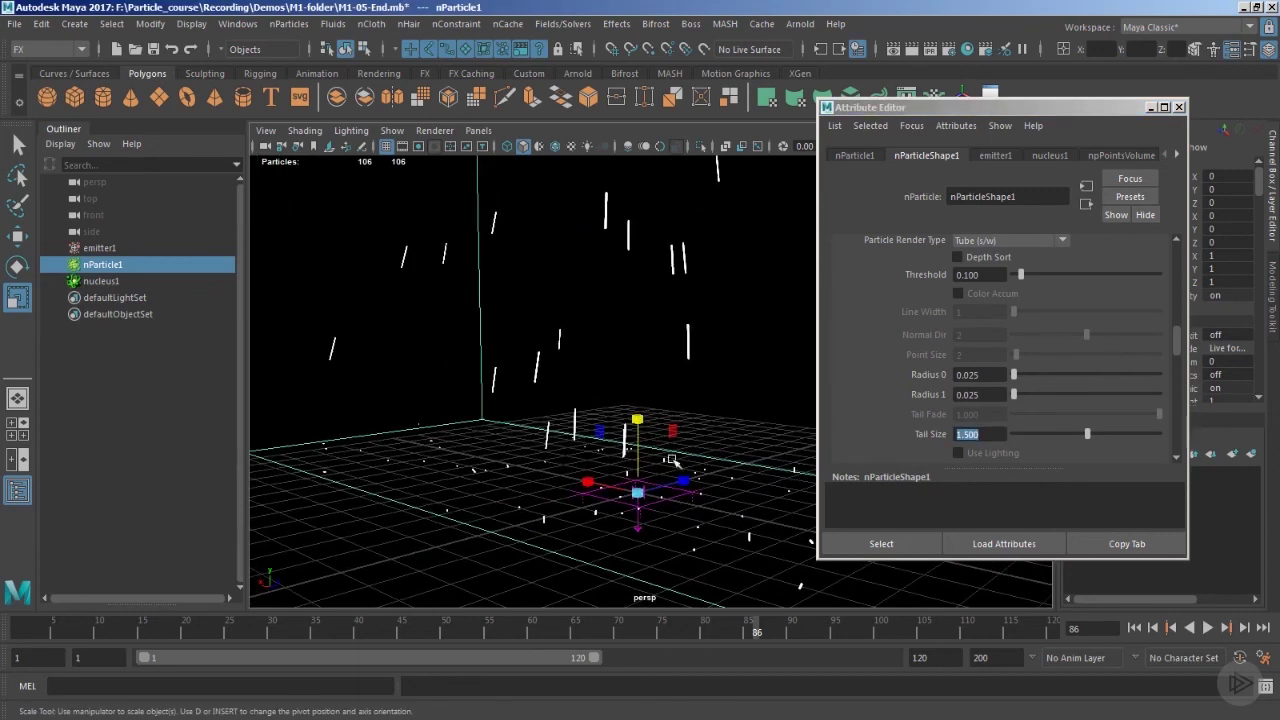
mouse_move(545, 515)
left_mouse_down("alt")
mouse_move(526, 526)
mouse_move(524, 514)
left_mouse_up("alt")
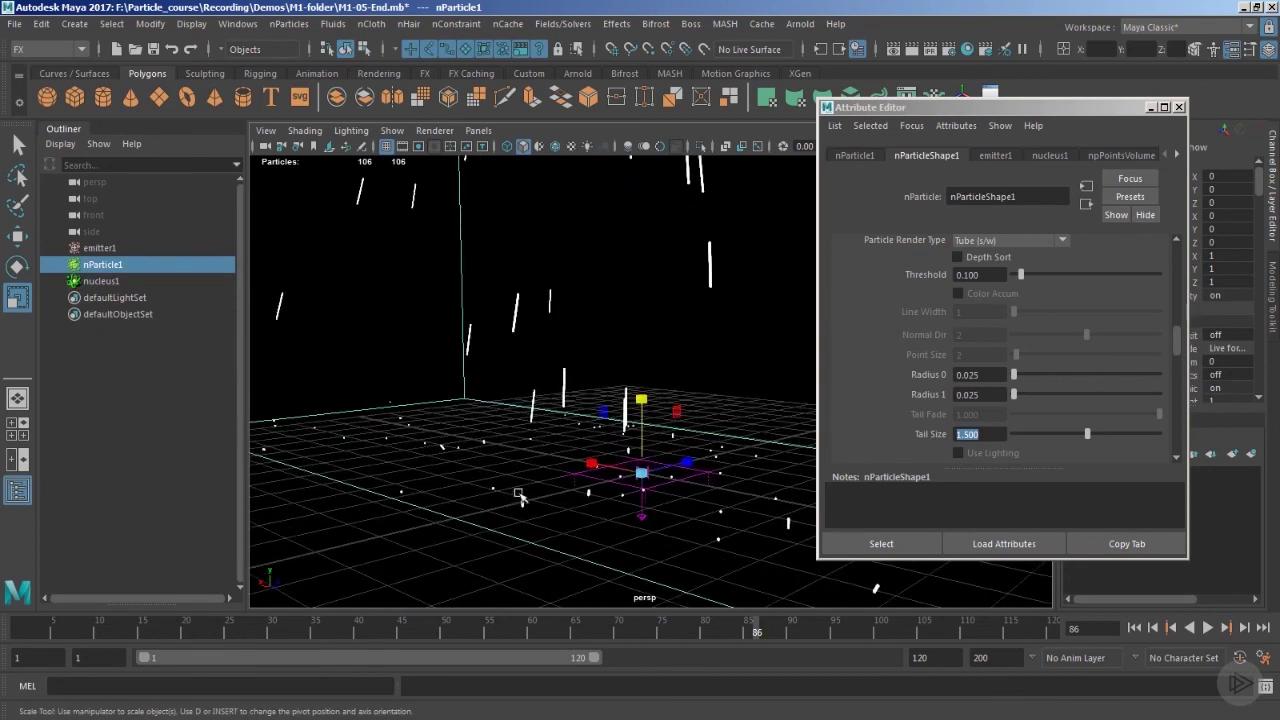
mouse_move(527, 505)
left_mouse_down("alt")
mouse_move(637, 519)
mouse_move(588, 512)
left_mouse_up("alt")
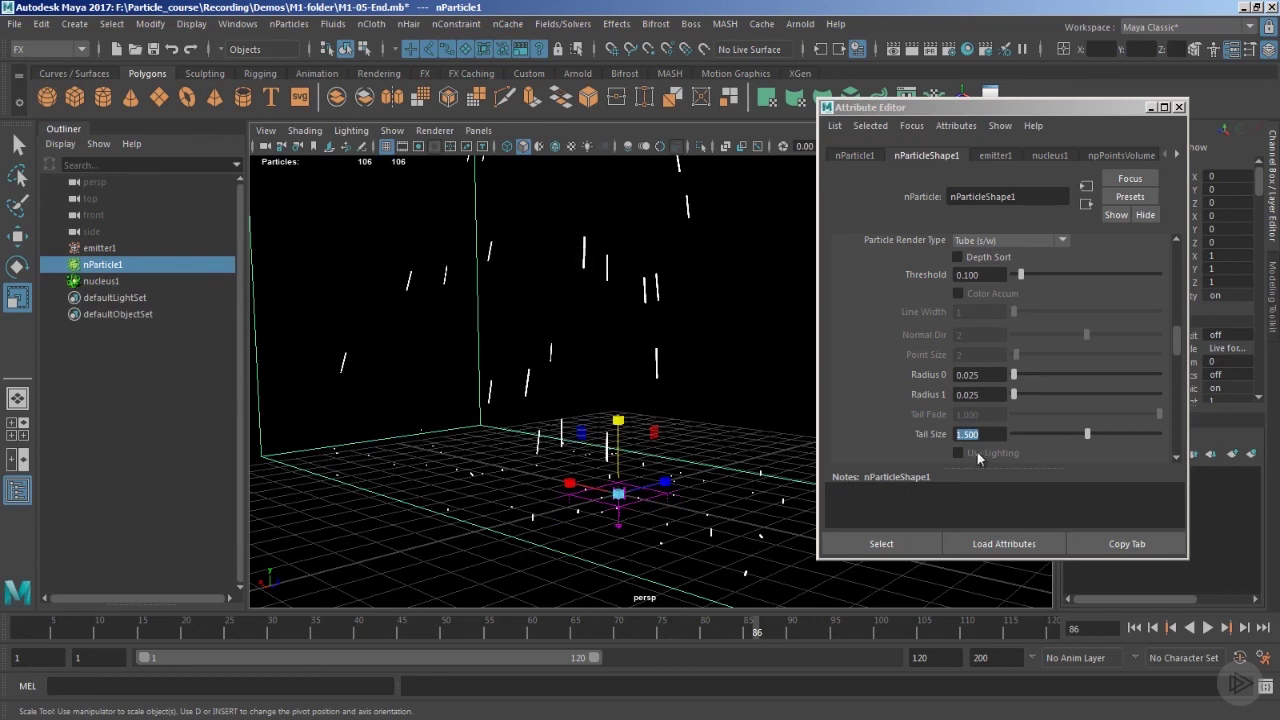
- Try a tube Tail Size of -100 and reset it to 0
type("-100")
key("Return")
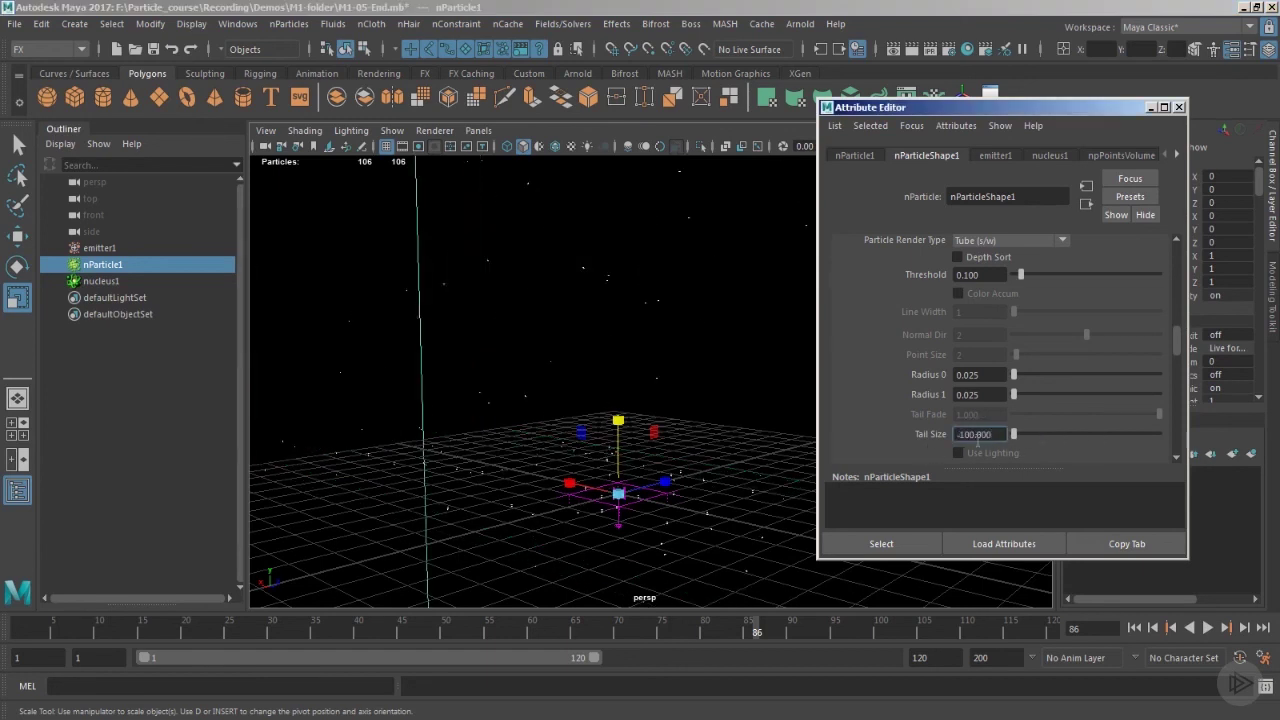
type("0")
key("Return")
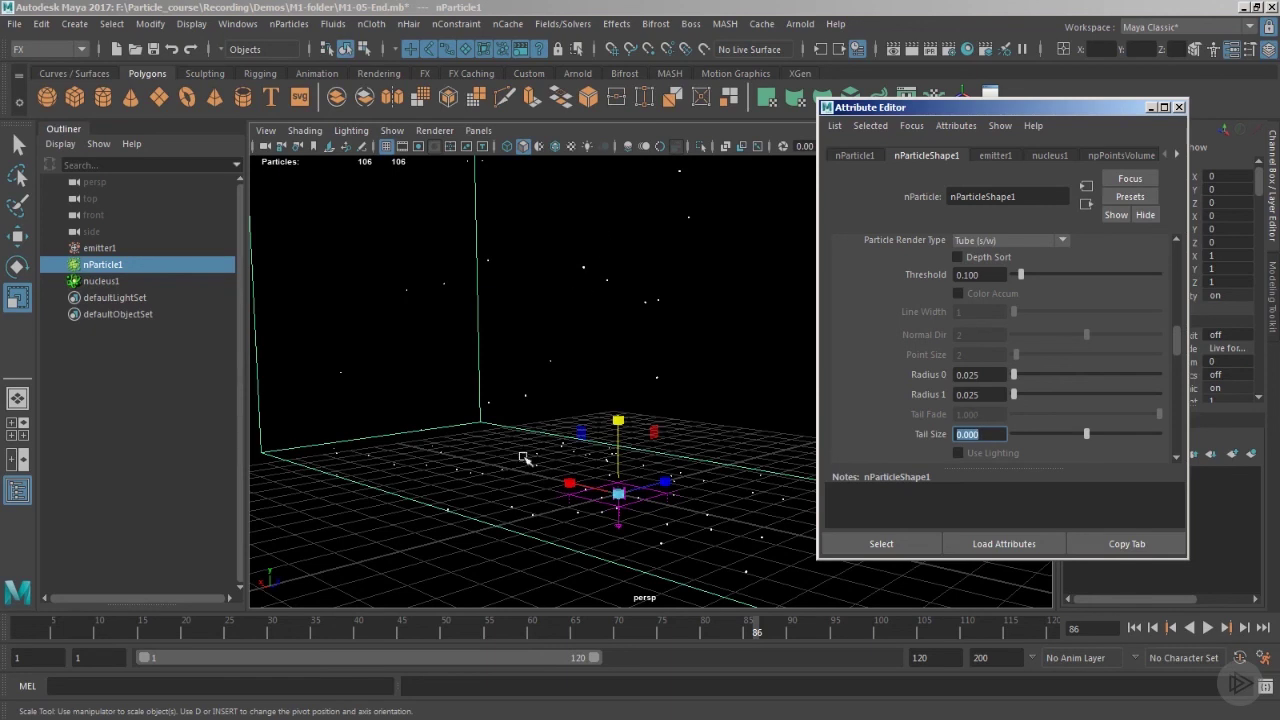
- Set the tube Tail Size to 1 and replay the simulation from the start, stopping at frame 68
left_click_drag(686, 486, 631, 487, "alt")
left_click(881, 455)
type("1")
key("Return")
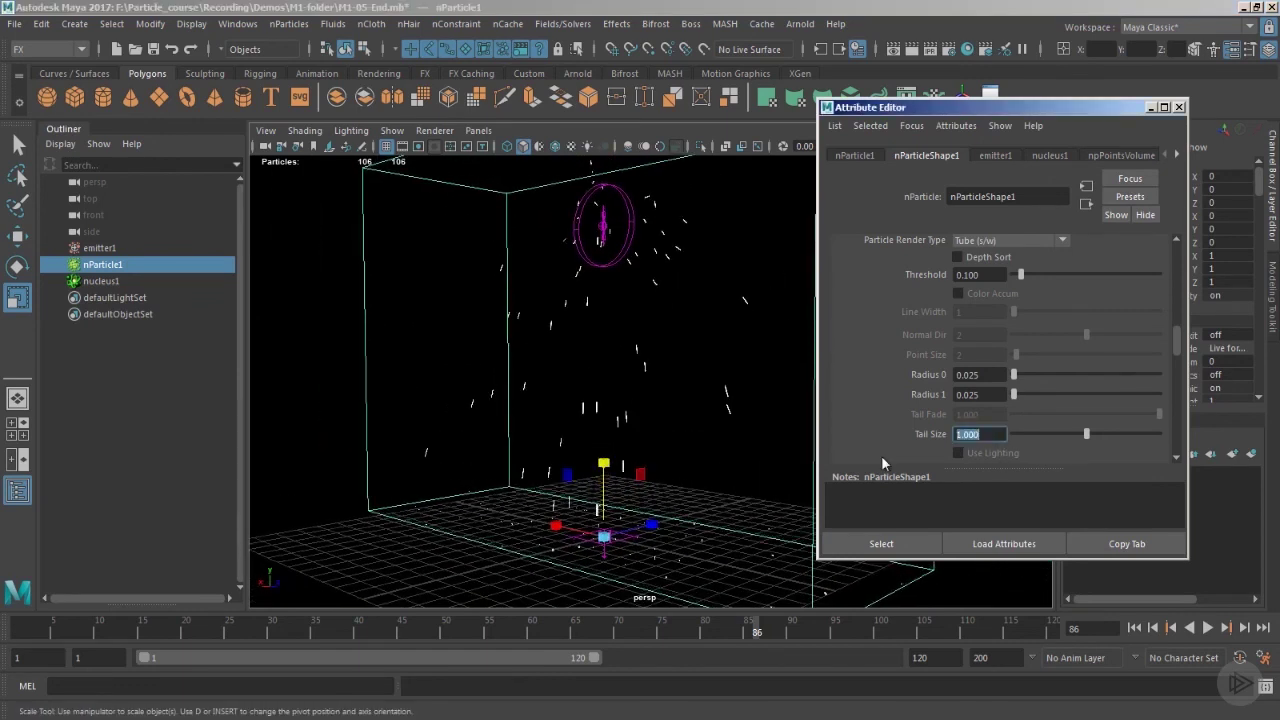
left_click(1134, 627)
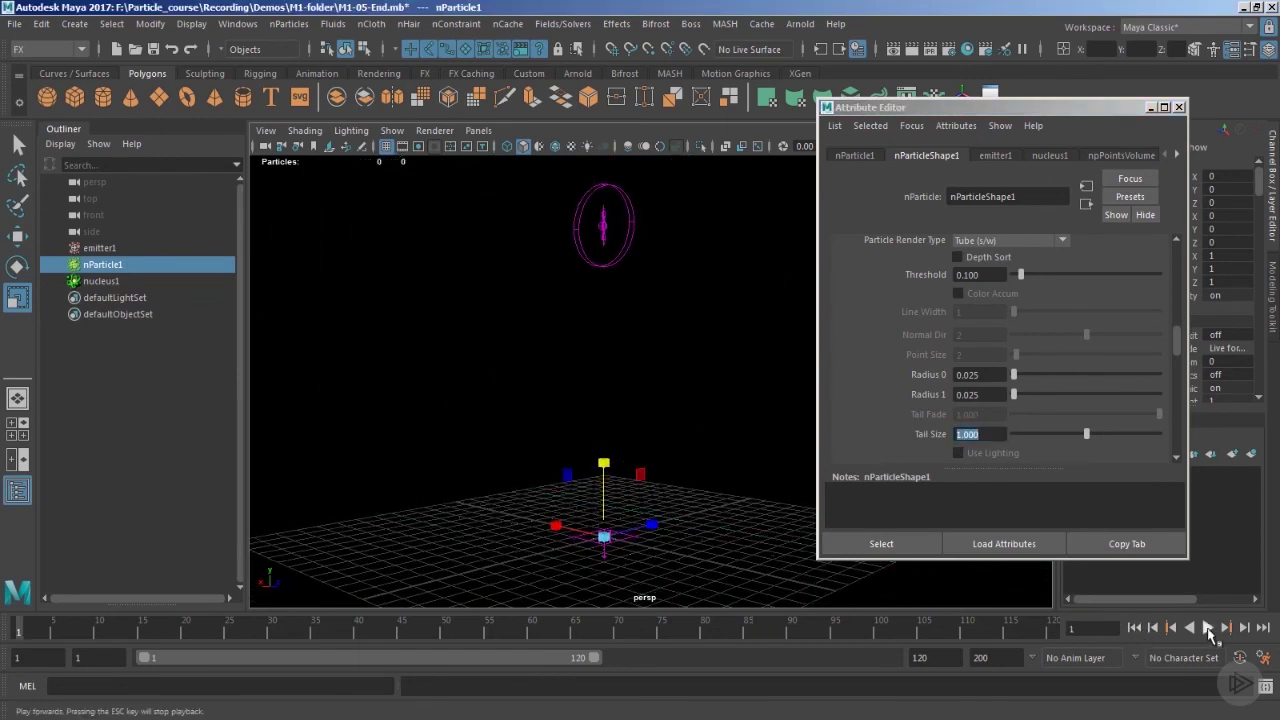
left_click(1207, 627)
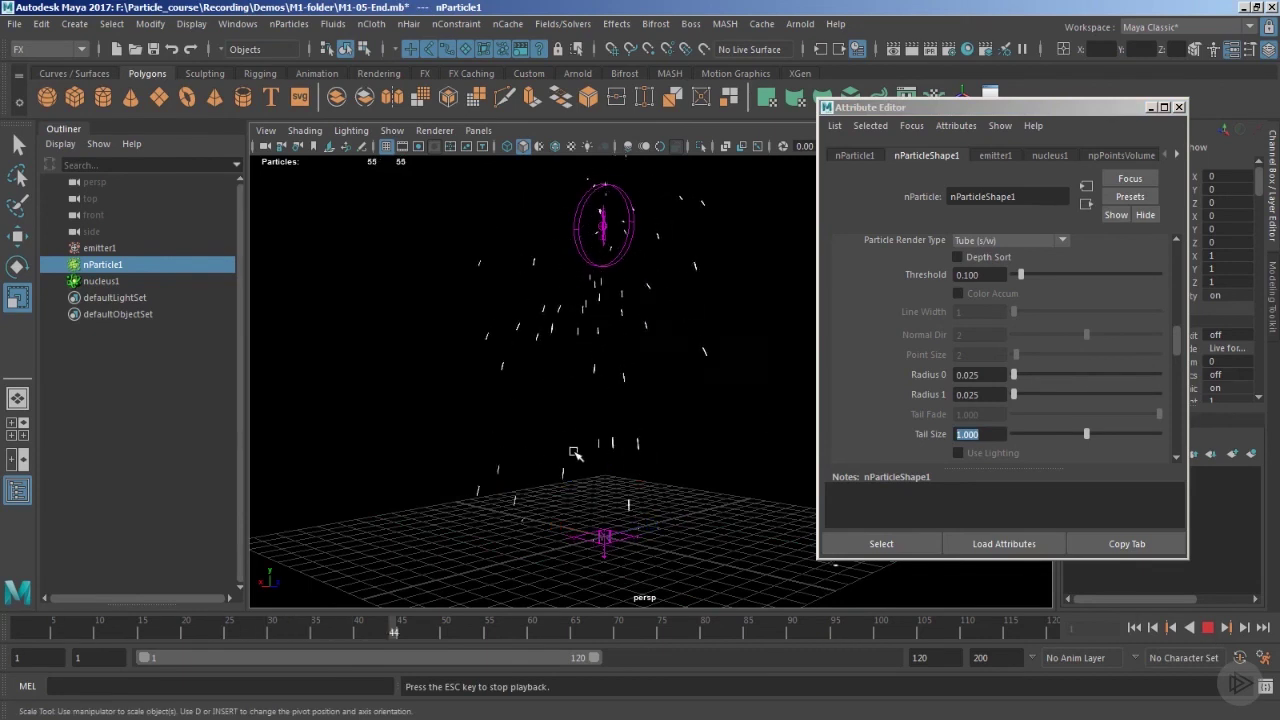
key("Escape")
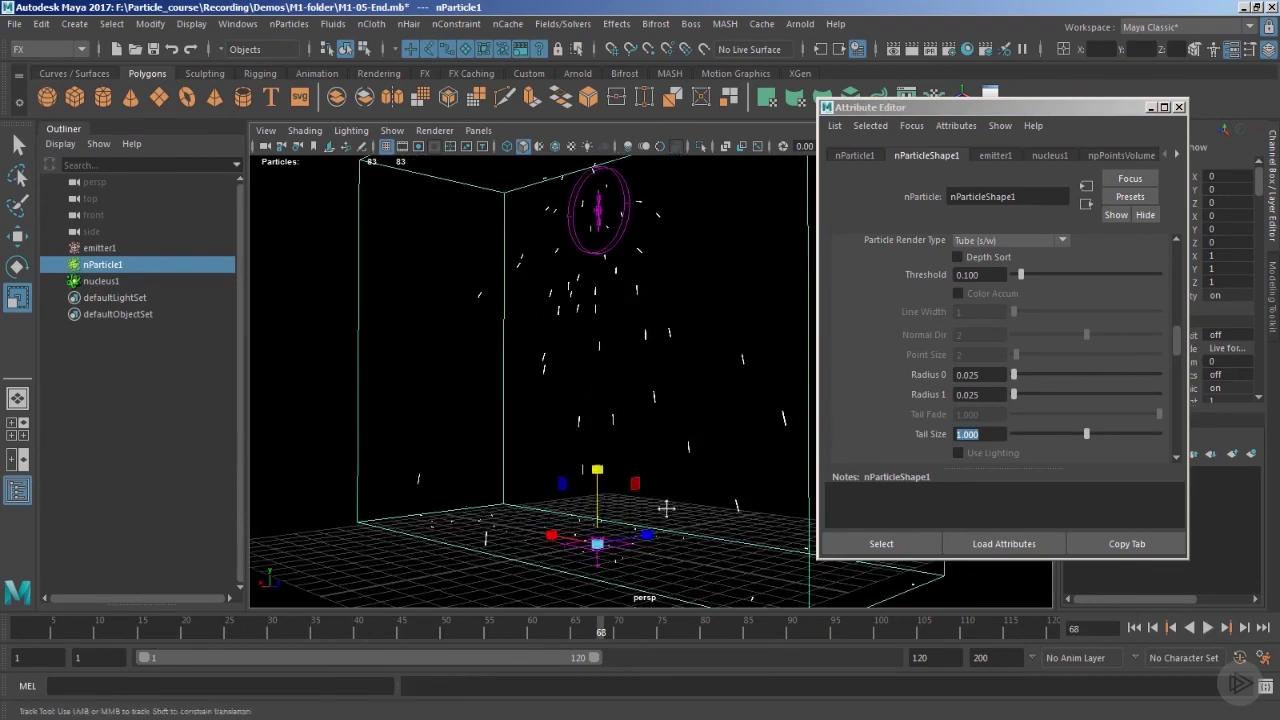